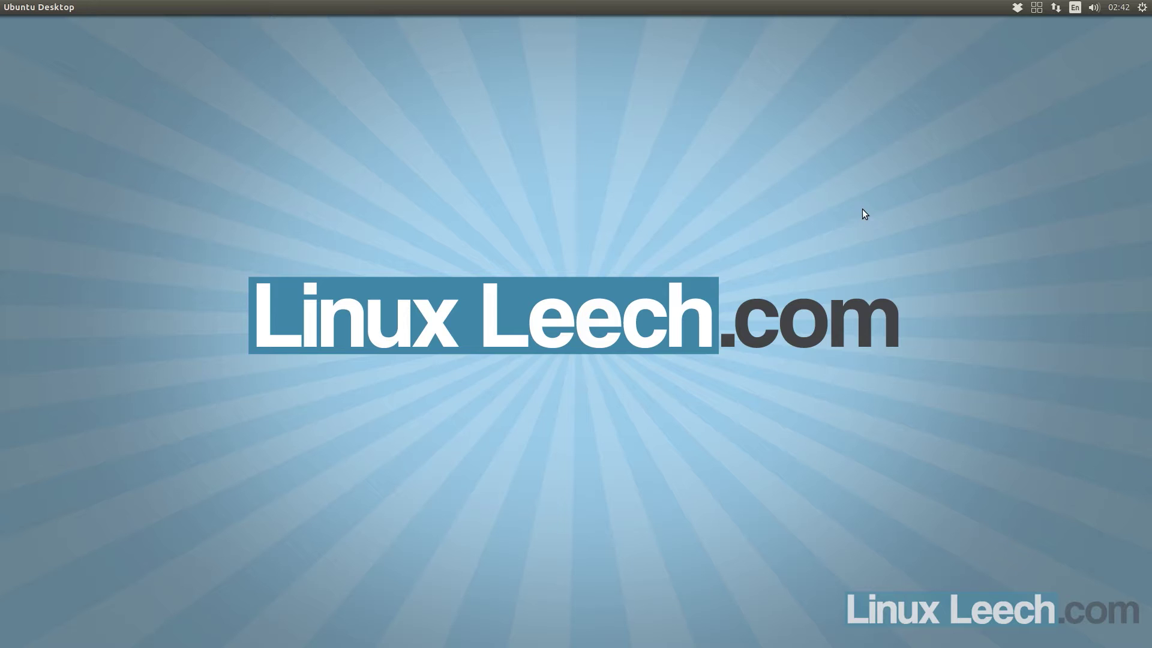
Show the Onboard on-screen keyboard, capture the whole screen and move the Save Screenshot dialog clear of the keyboard
click(1036, 7)
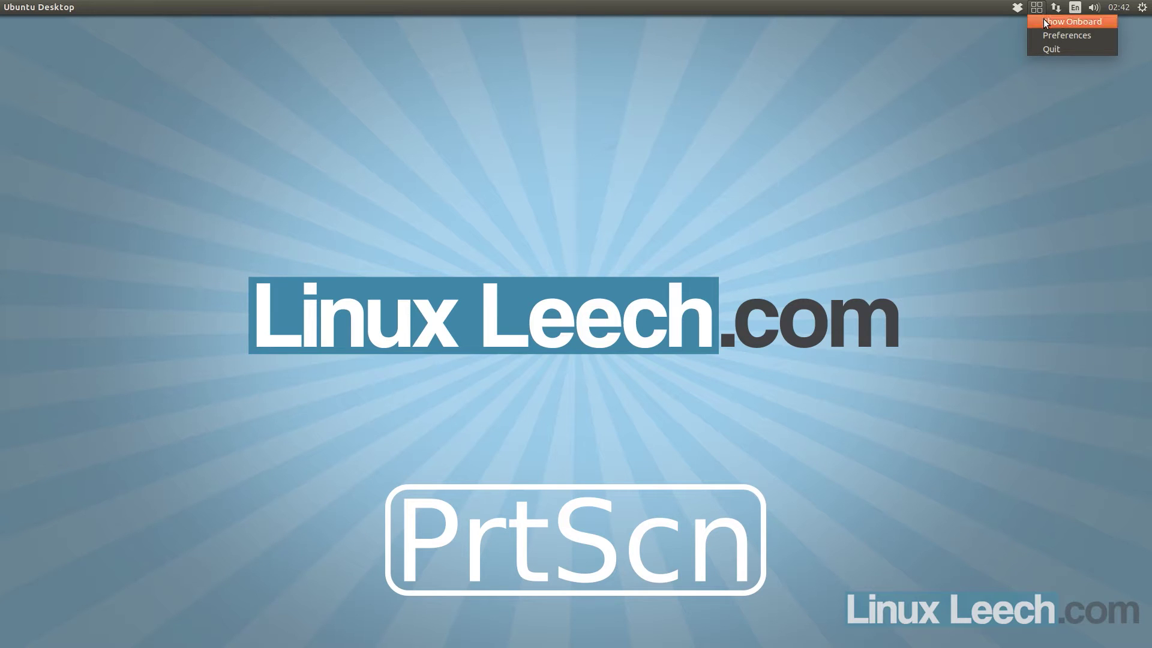
click(1046, 23)
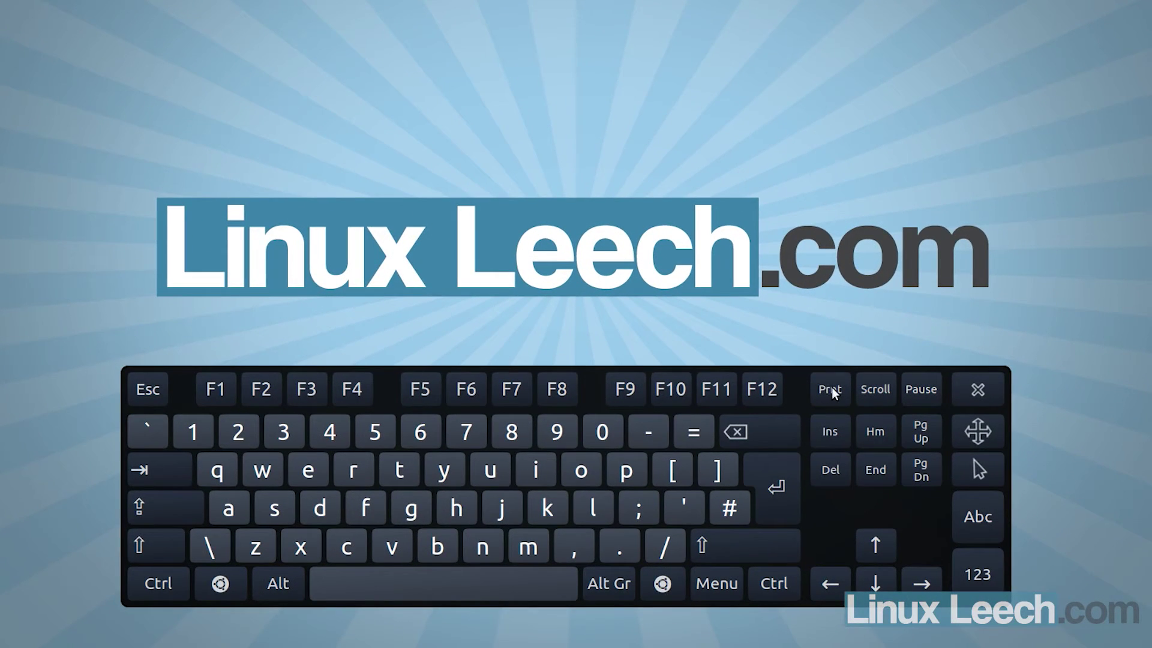
click(830, 389)
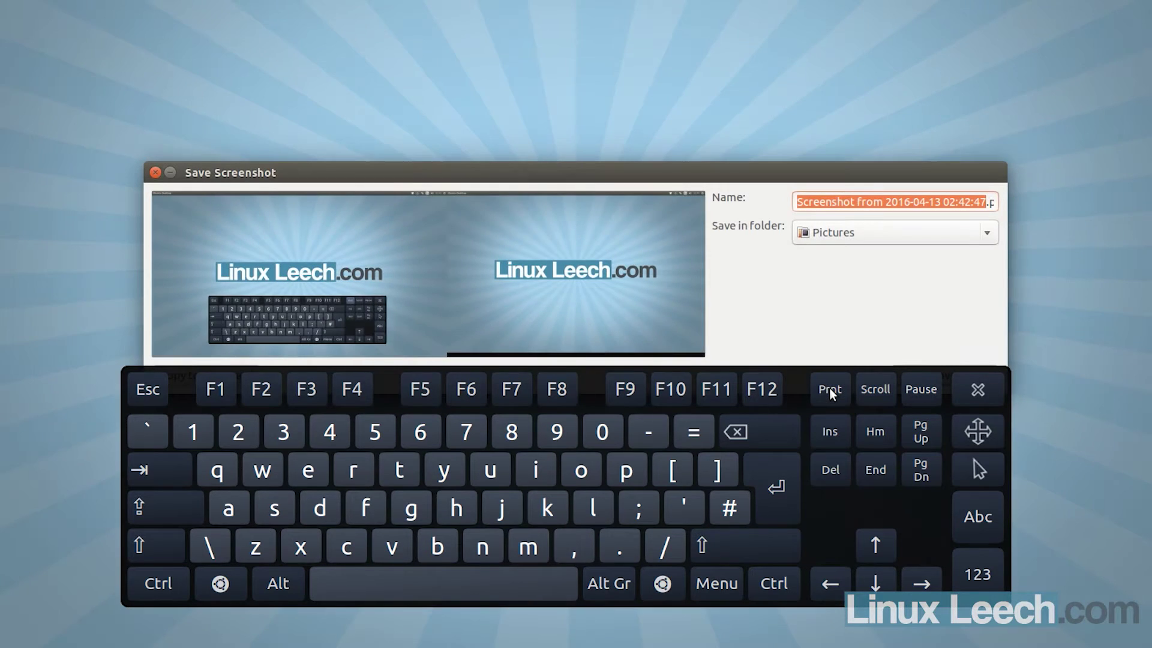
drag(614, 173, 630, 38)
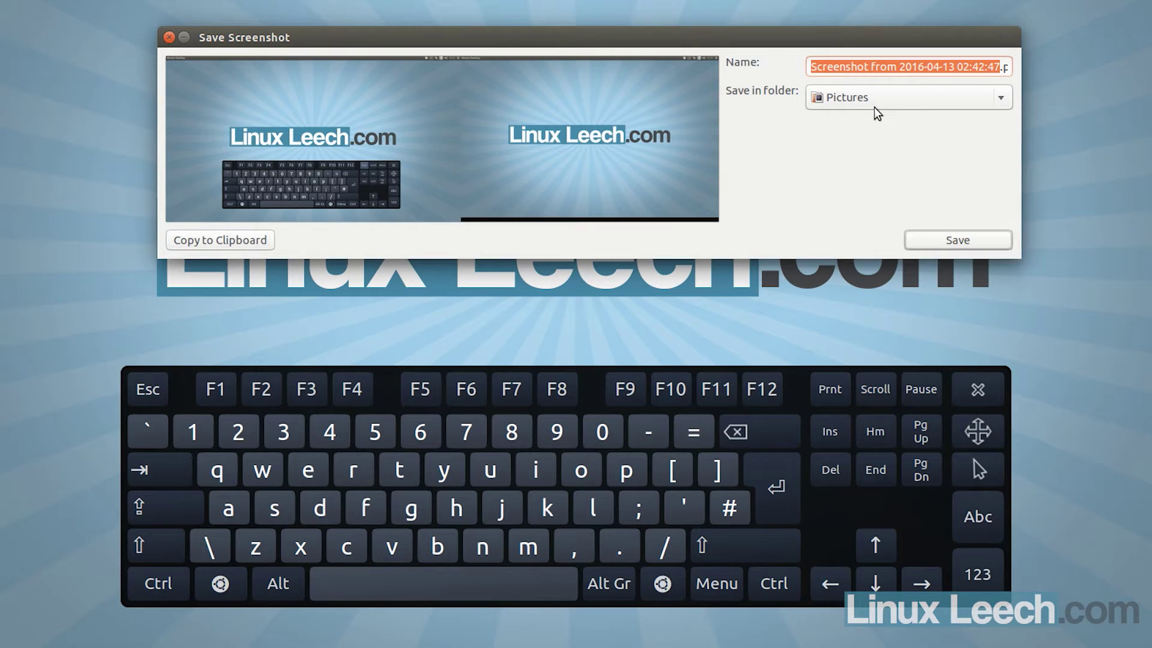
Name the full-screen screenshot fullscreen.png and save it in the Pictures folder
click(1001, 70)
key(BackSpace)
key(BackSpace)
key(BackSpace)
key(BackSpace)
key(BackSpace)
key(BackSpace)
key(BackSpace)
key(BackSpace)
key(BackSpace)
key(BackSpace)
key(BackSpace)
key(BackSpace)
key(BackSpace)
key(BackSpace)
key(BackSpace)
key(BackSpace)
key(BackSpace)
key(BackSpace)
key(BackSpace)
key(BackSpace)
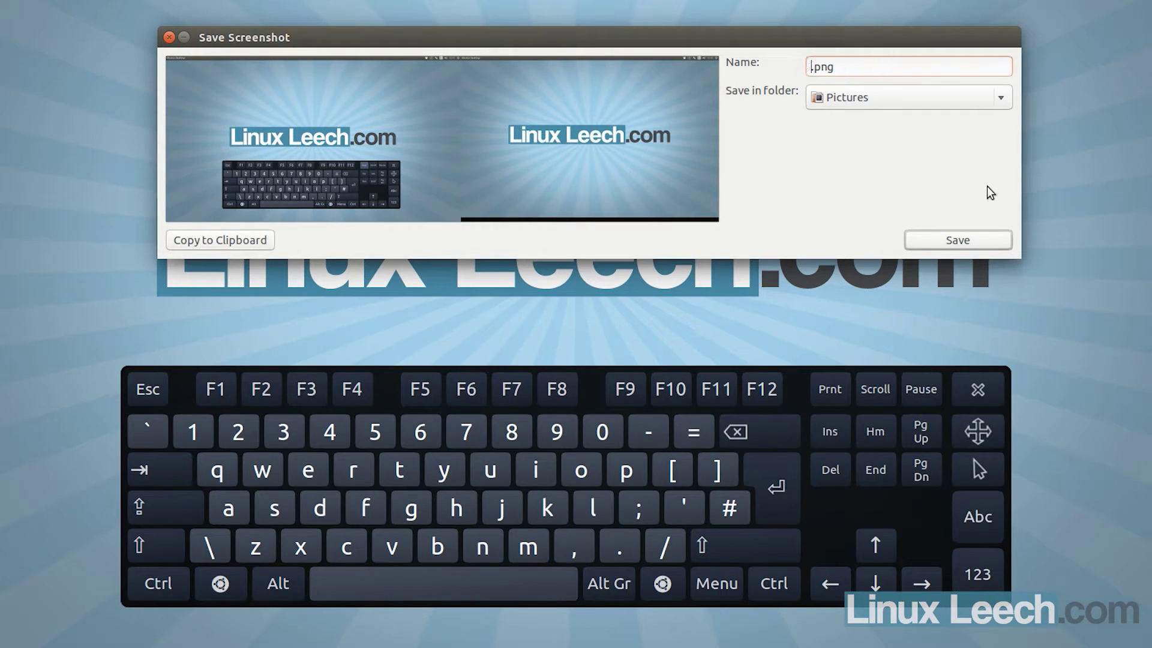
text(fullscreen)
click(940, 240)
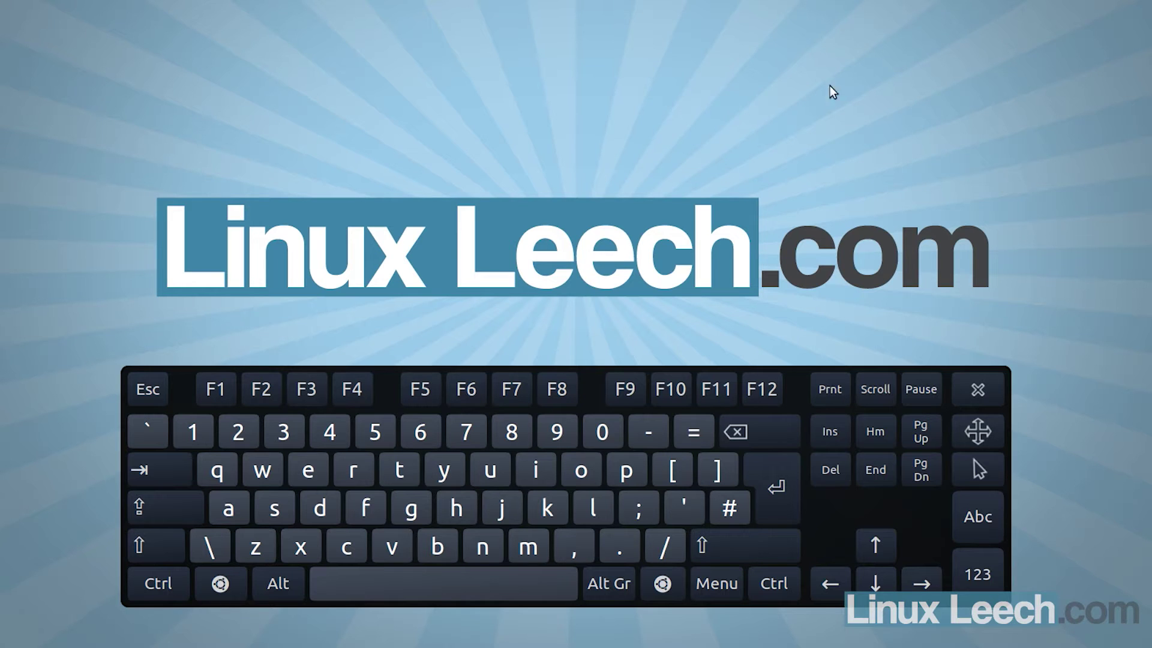
Open a terminal window and take a screenshot of only that active window
key(ctrl+alt+t)
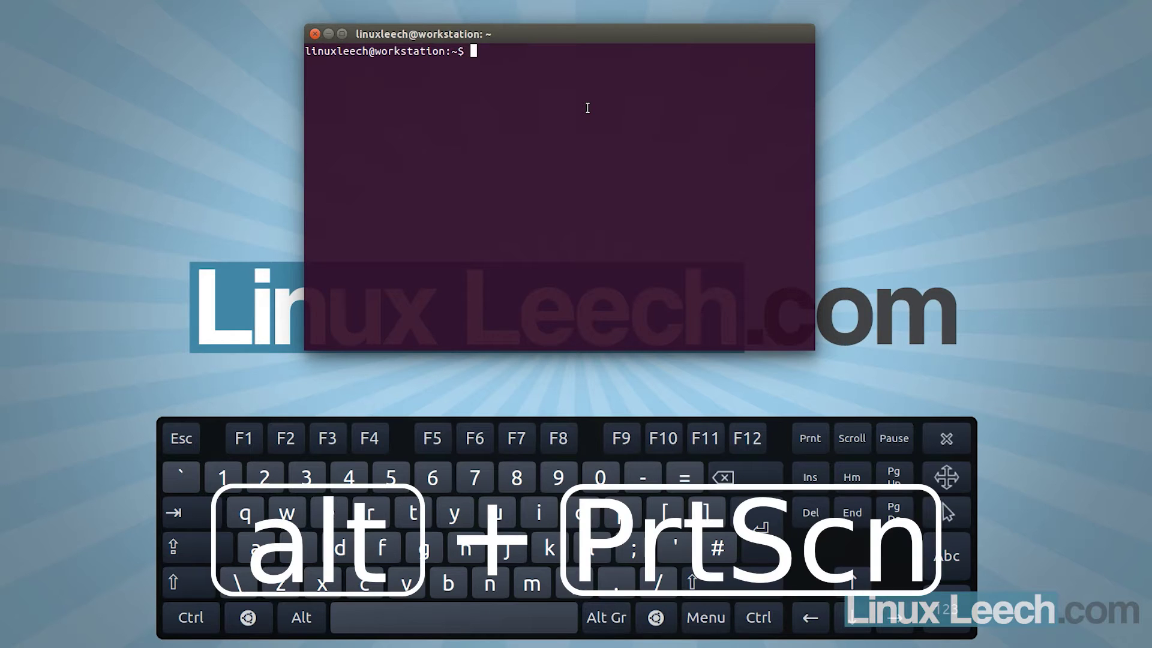
click(306, 621)
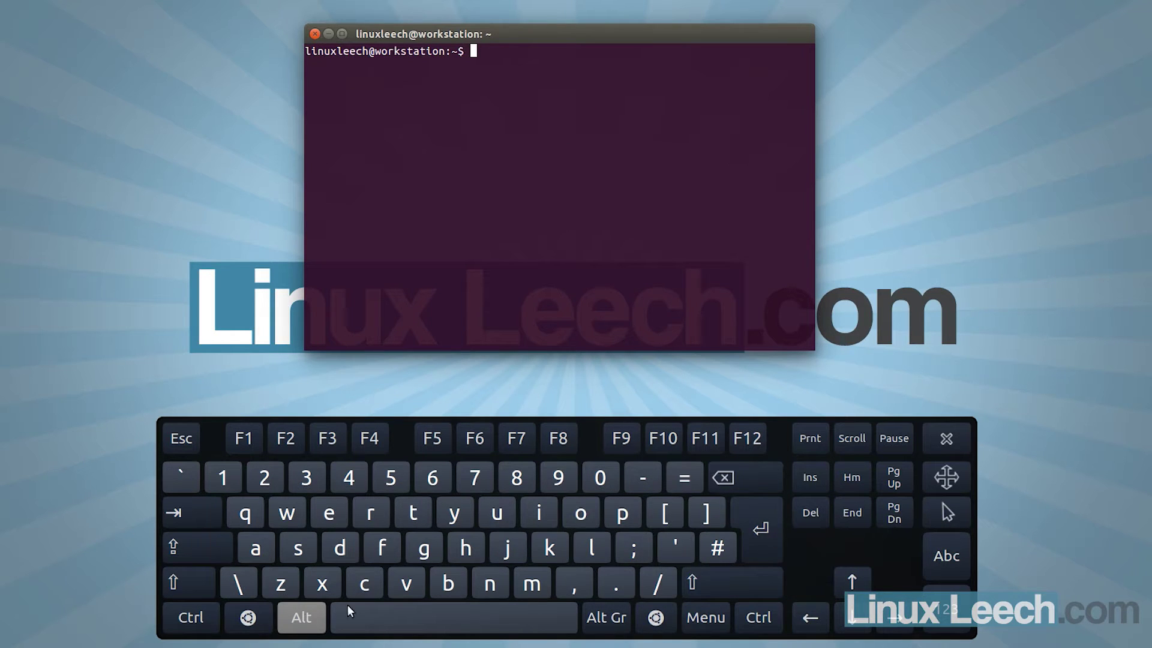
click(807, 442)
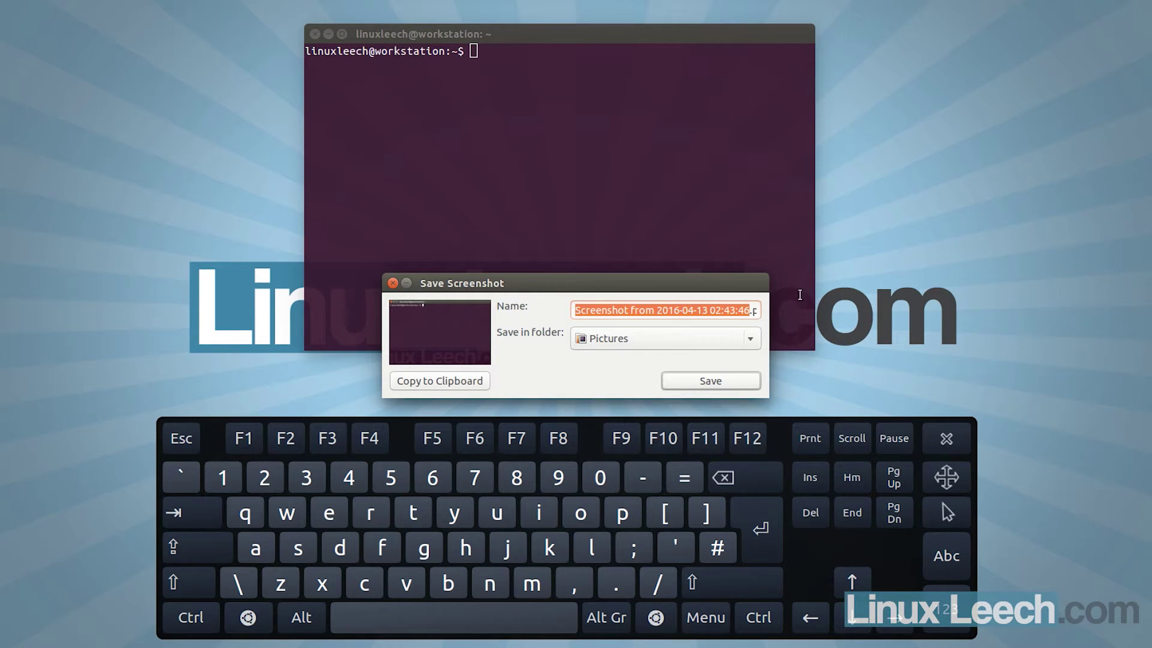
Name the window screenshot current-window.png and save it in the Pictures folder
click(751, 310)
key(BackSpace)
key(BackSpace)
key(BackSpace)
key(BackSpace)
key(BackSpace)
key(BackSpace)
key(BackSpace)
key(BackSpace)
key(BackSpace)
key(BackSpace)
key(BackSpace)
key(BackSpace)
key(BackSpace)
key(BackSpace)
key(BackSpace)
key(BackSpace)
key(BackSpace)
key(BackSpace)
key(BackSpace)
key(BackSpace)
text(current-window.png)
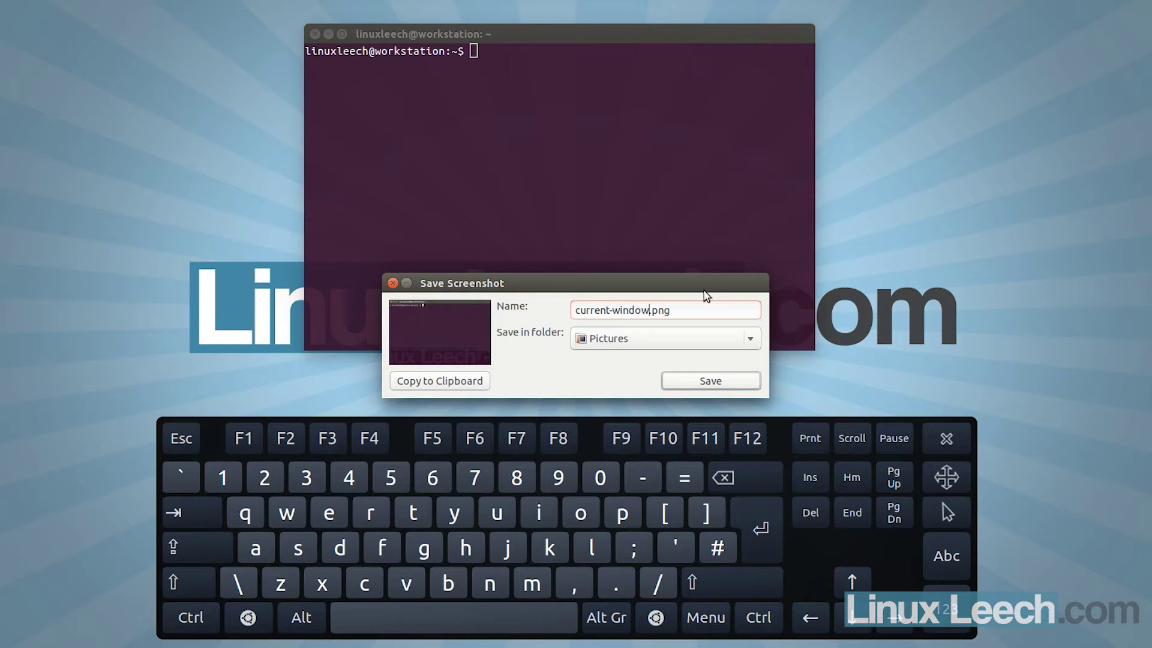
click(716, 386)
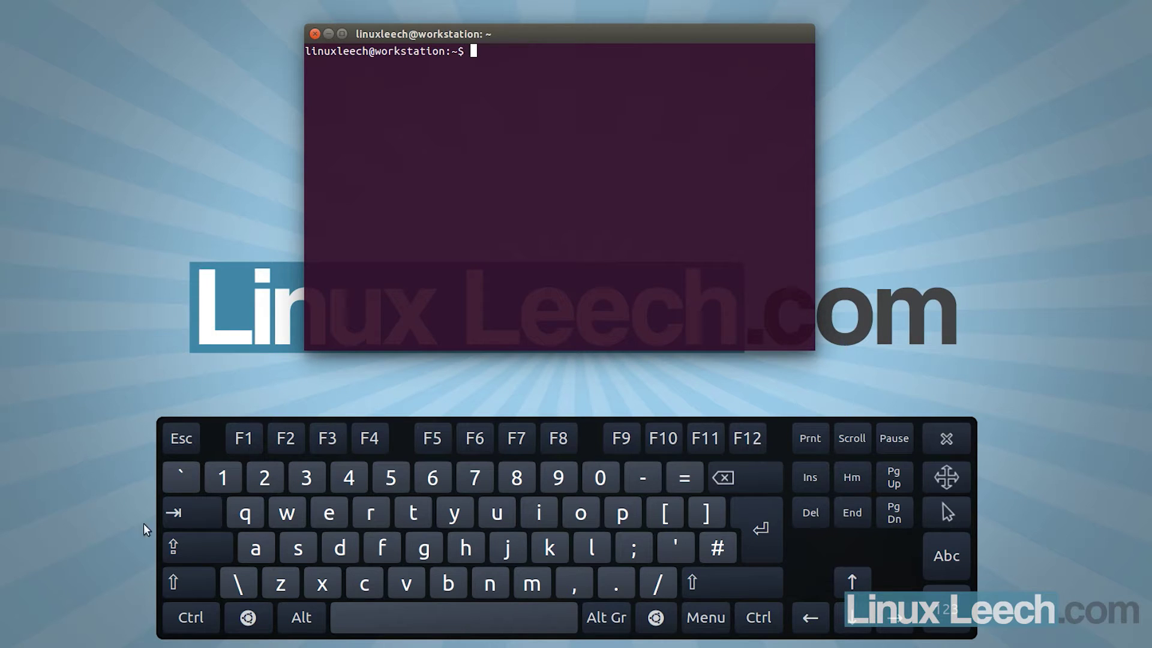
Take an area screenshot of a rectangle spanning the desktop logo, part of the terminal and part of the on-screen keyboard
click(175, 583)
click(810, 438)
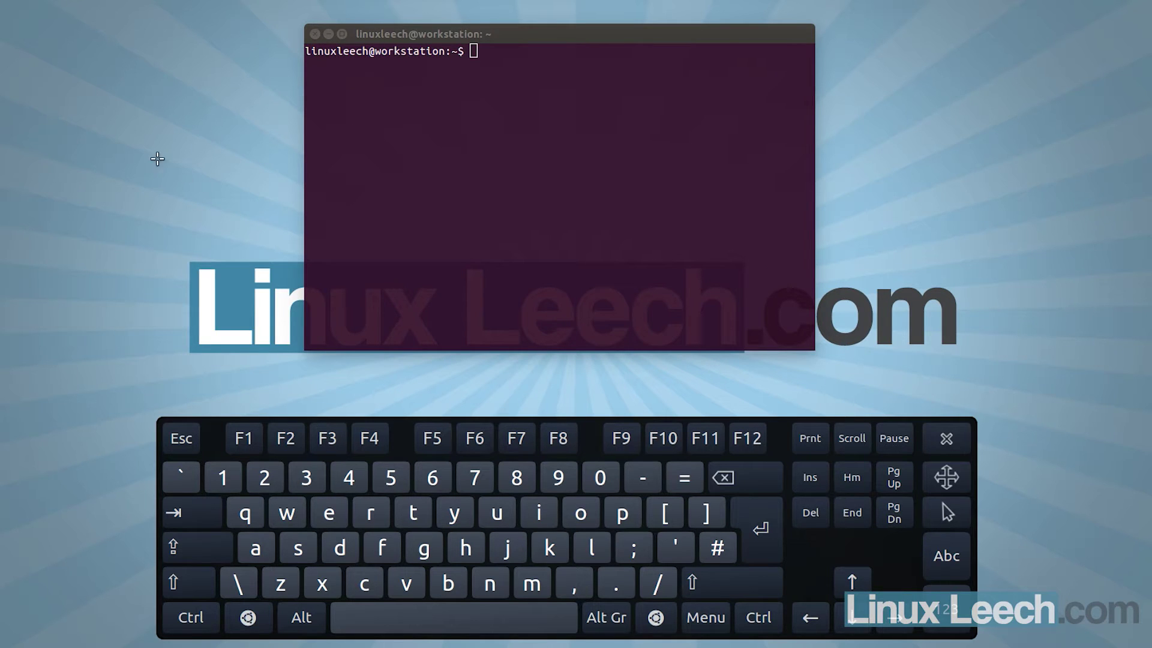
drag(110, 136, 469, 574)
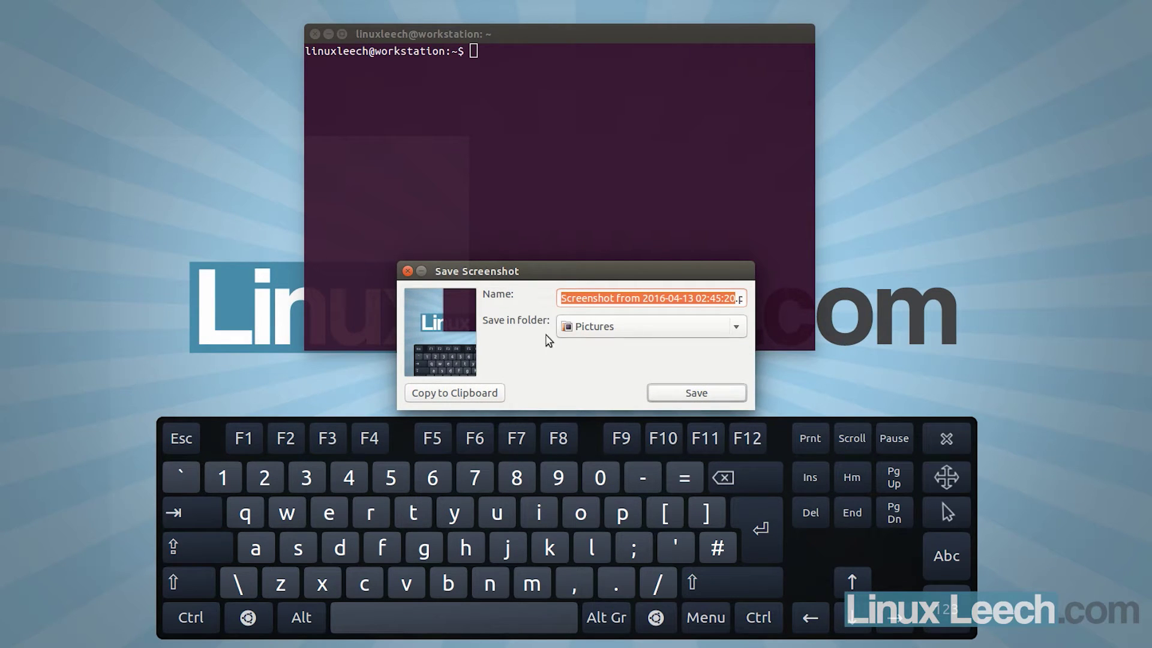
Name the area capture area-screenshot.png and save it in the Pictures folder
click(737, 298)
key(BackSpace)
key(BackSpace)
key(BackSpace)
key(BackSpace)
key(BackSpace)
key(BackSpace)
key(BackSpace)
key(BackSpace)
key(BackSpace)
key(BackSpace)
key(BackSpace)
key(BackSpace)
key(BackSpace)
key(BackSpace)
key(BackSpace)
key(BackSpace)
key(BackSpace)
key(BackSpace)
key(BackSpace)
key(BackSpace)
key(BackSpace)
key(BackSpace)
key(BackSpace)
key(BackSpace)
key(BackSpace)
key(BackSpace)
text(area-screenshot.png)
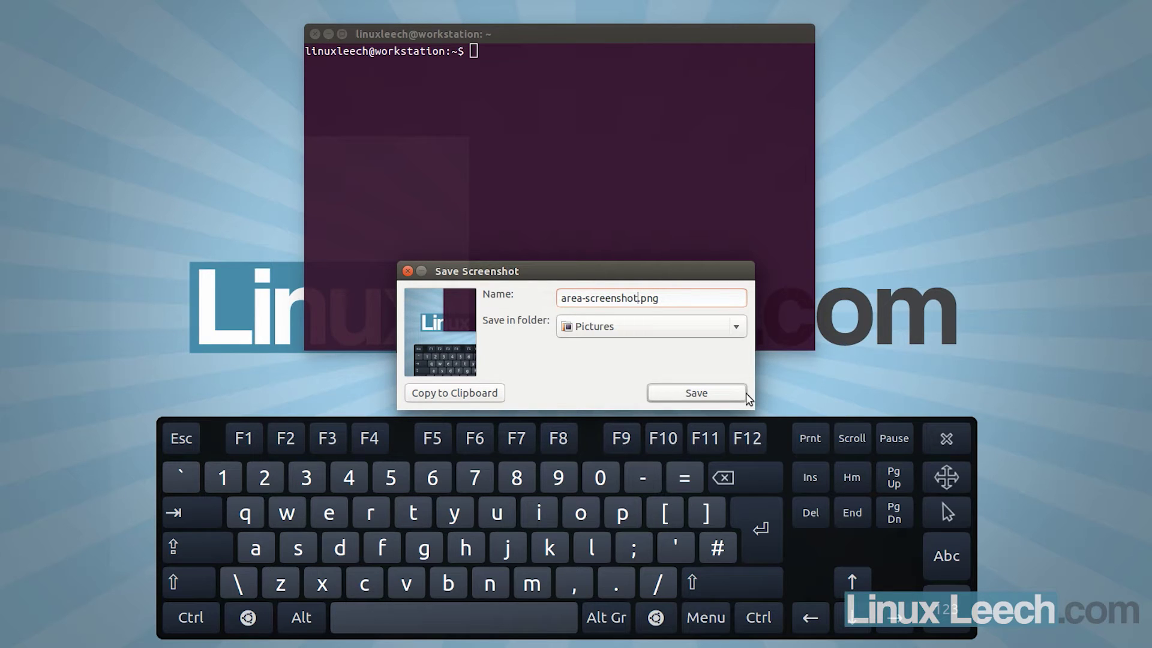
click(707, 396)
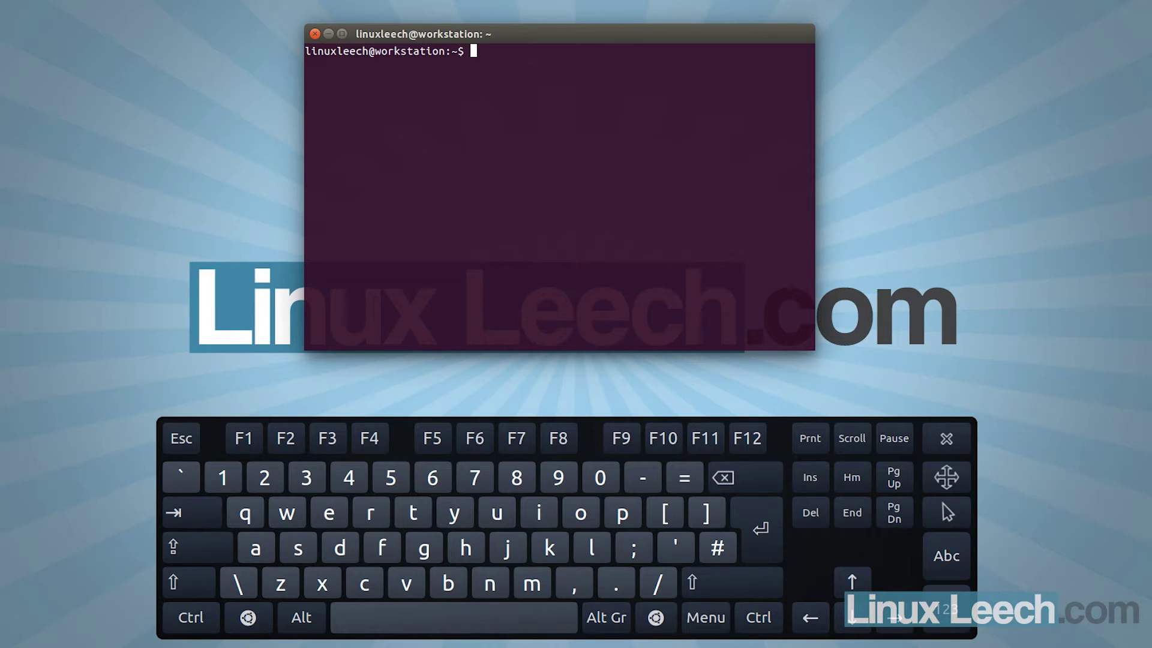
Open the Pictures folder, move its window clear of the on-screen keyboard and open area-screenshot.png in the image viewer
right_click(0, 66)
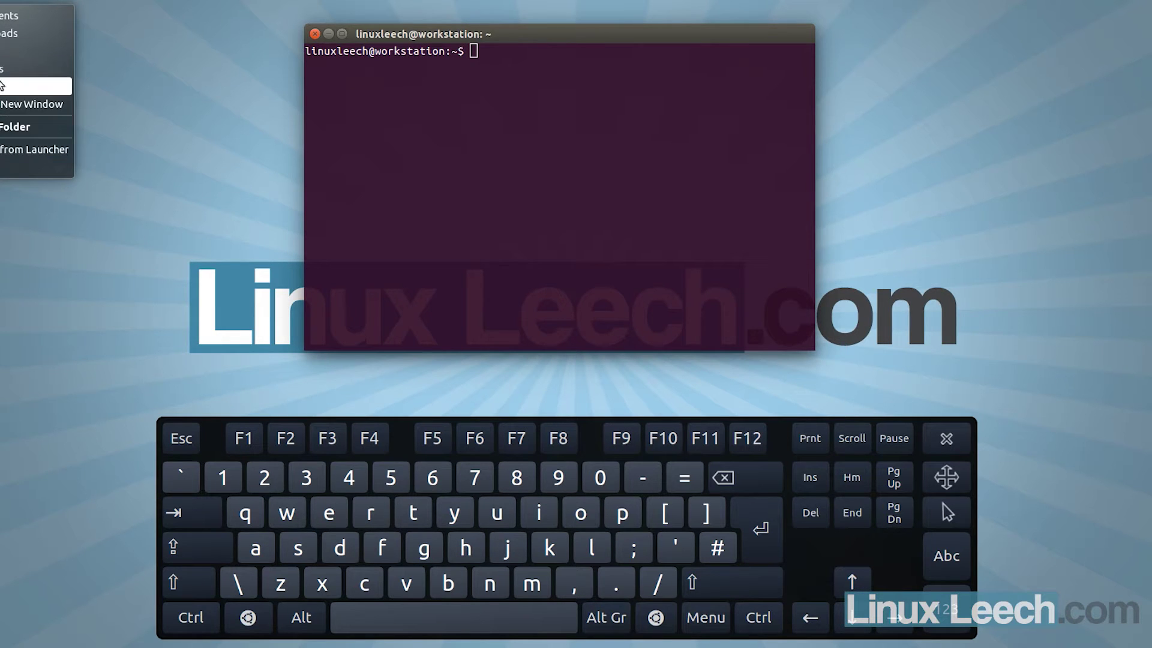
click(2, 86)
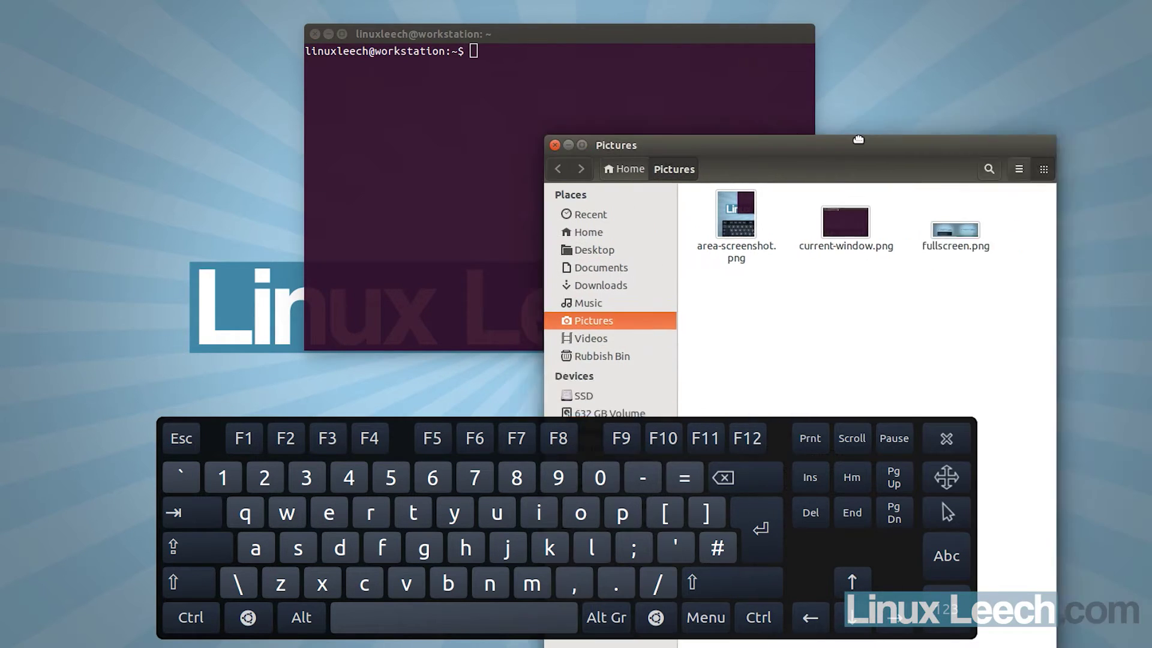
drag(859, 139, 783, 77)
double_click(654, 162)
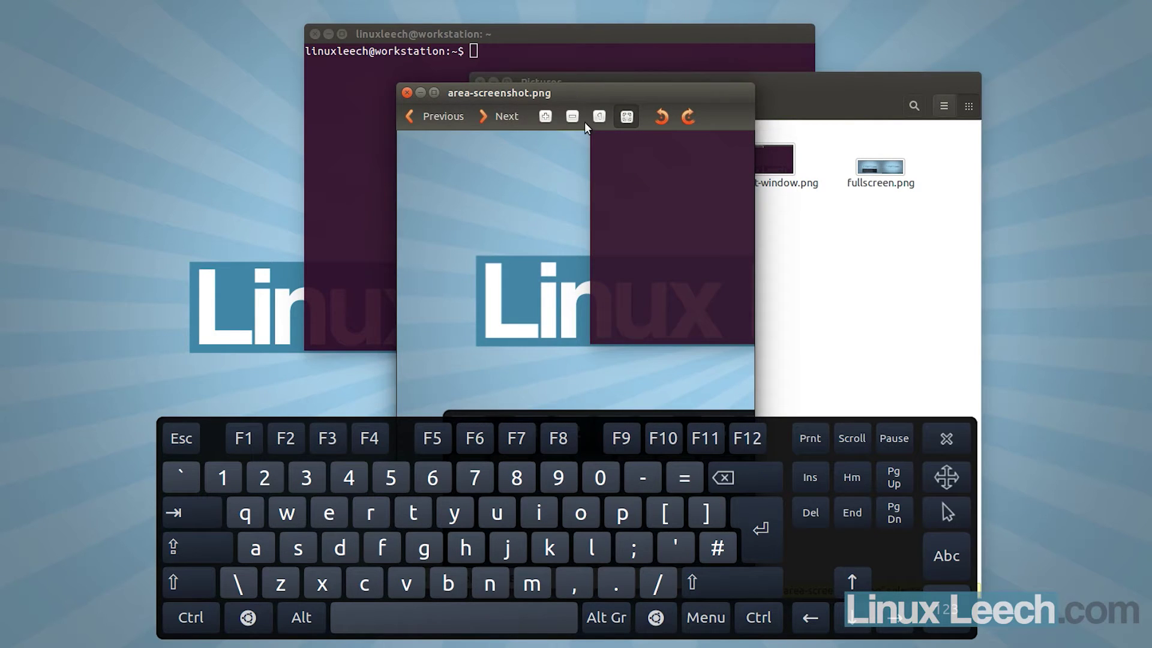
Hide the on-screen keyboard, enlarge the image viewer to fill the screen and view the other saved screenshots in turn
click(946, 439)
drag(607, 92, 584, 111)
key(F11)
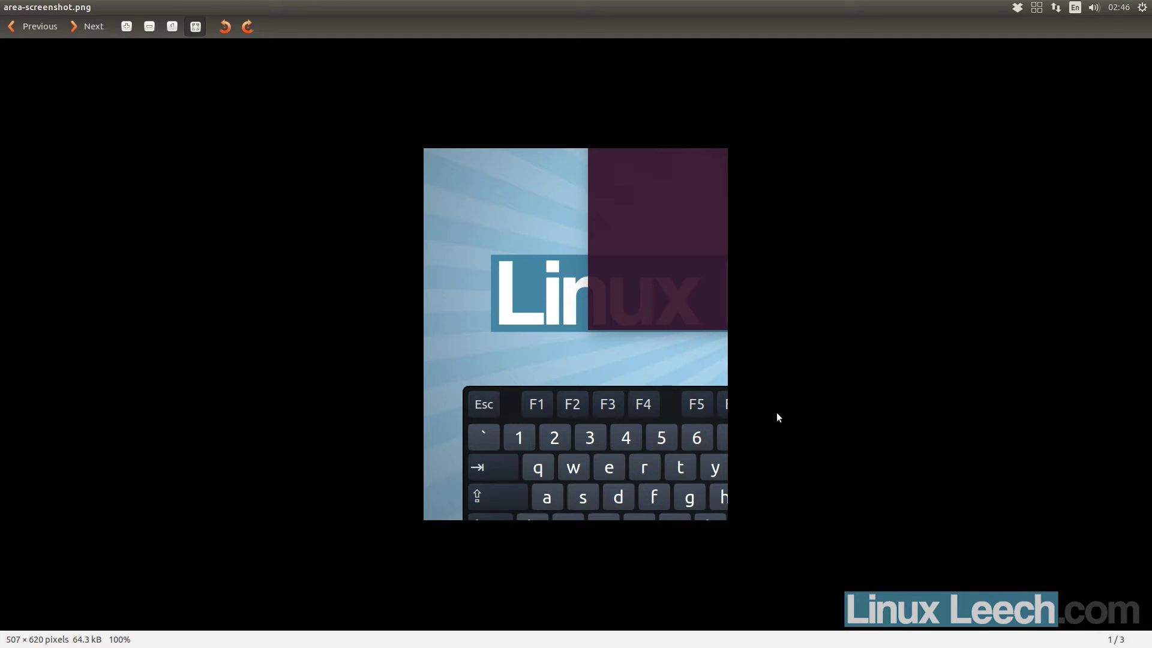
key(Right)
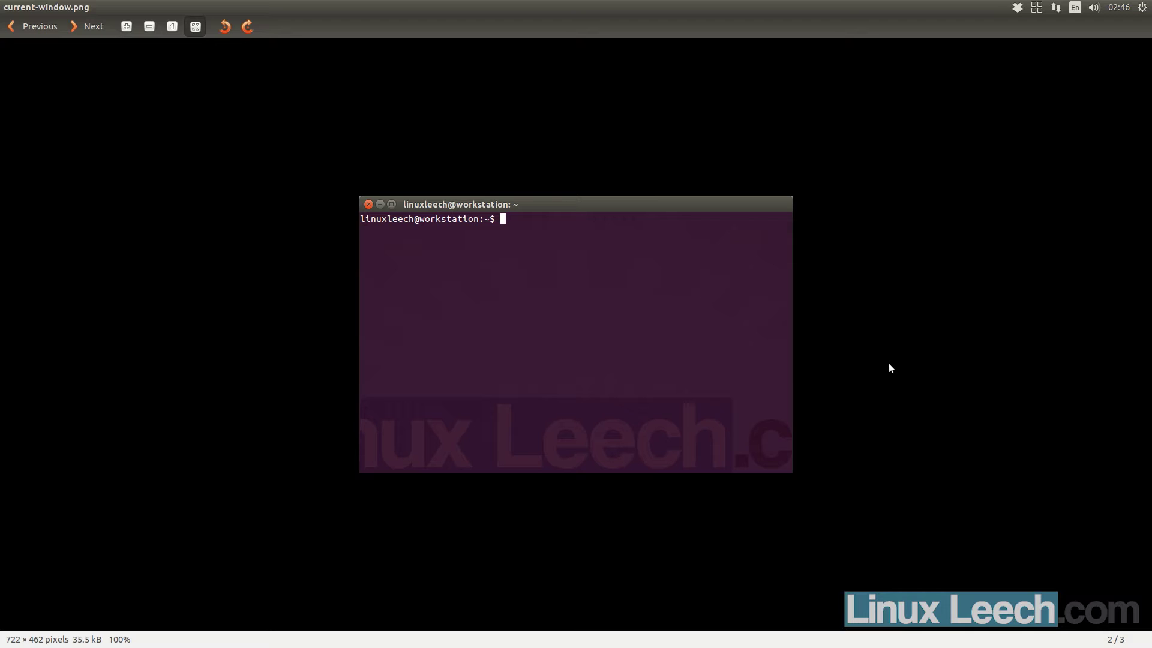
key(Right)
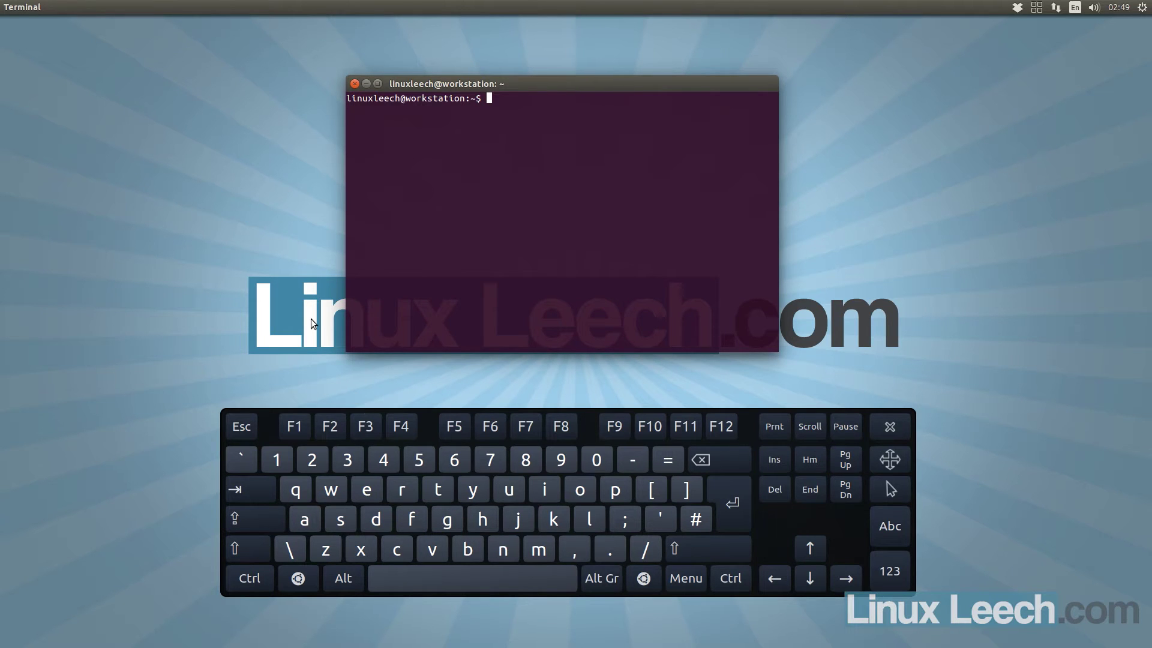
Take a full-screen screenshot and dismiss the Save Screenshot dialog without saving
key(Print)
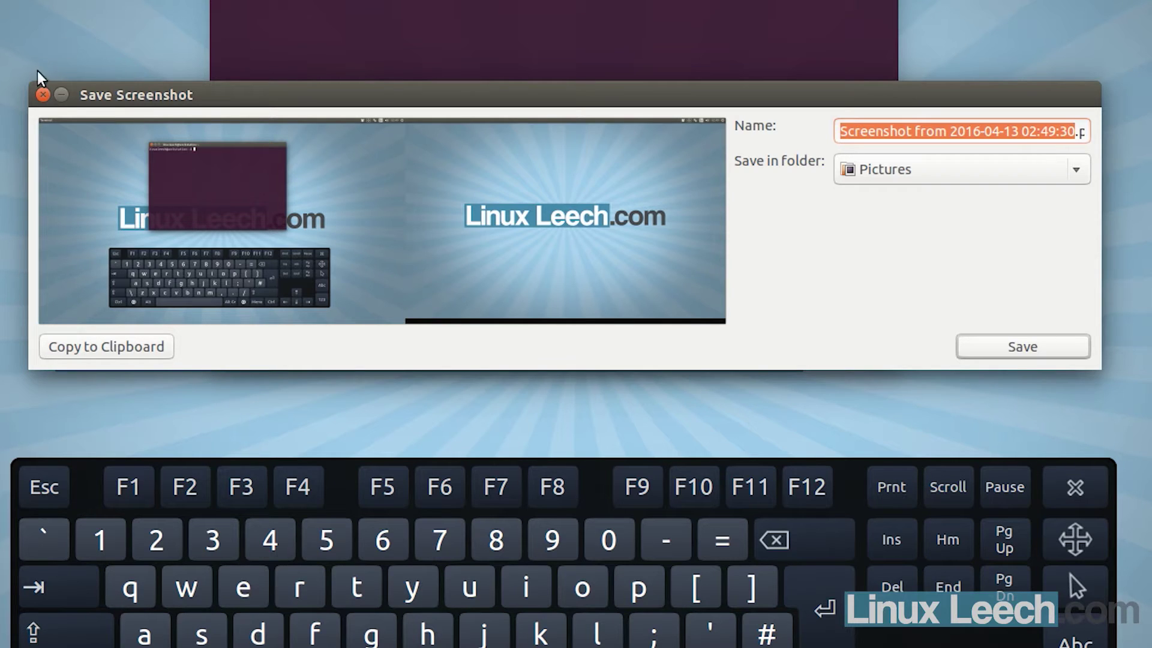
click(42, 94)
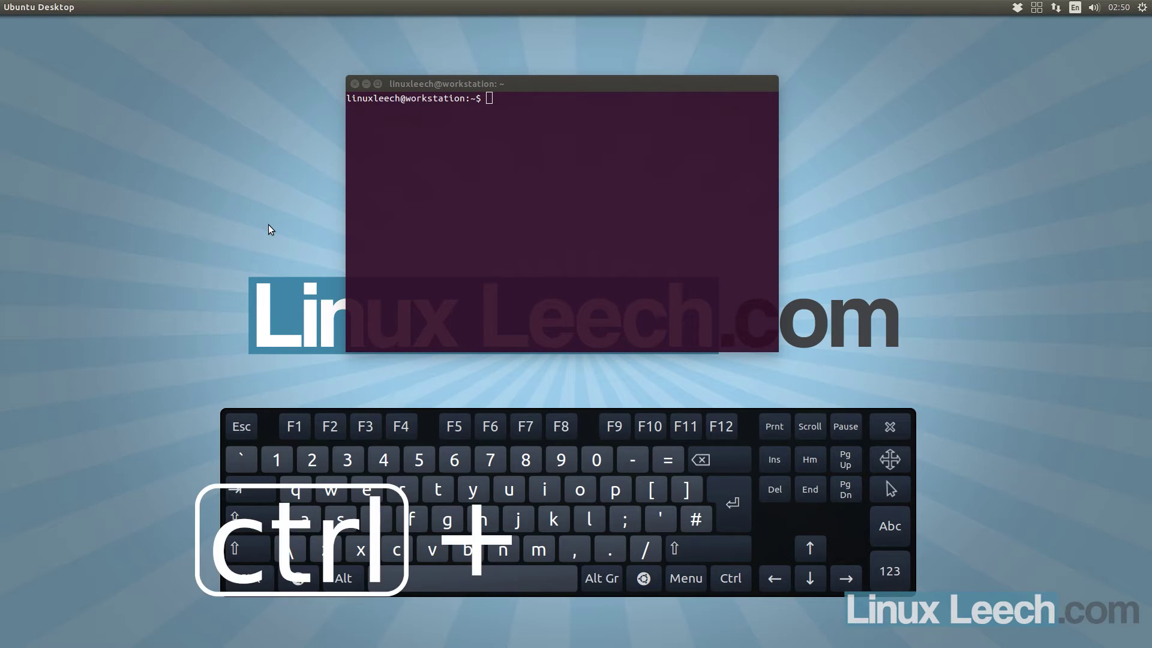
Copy a full-screen screenshot to the clipboard, switch to GIMP to view it as a new image and hide the on-screen keyboard
key(ctrl+Print)
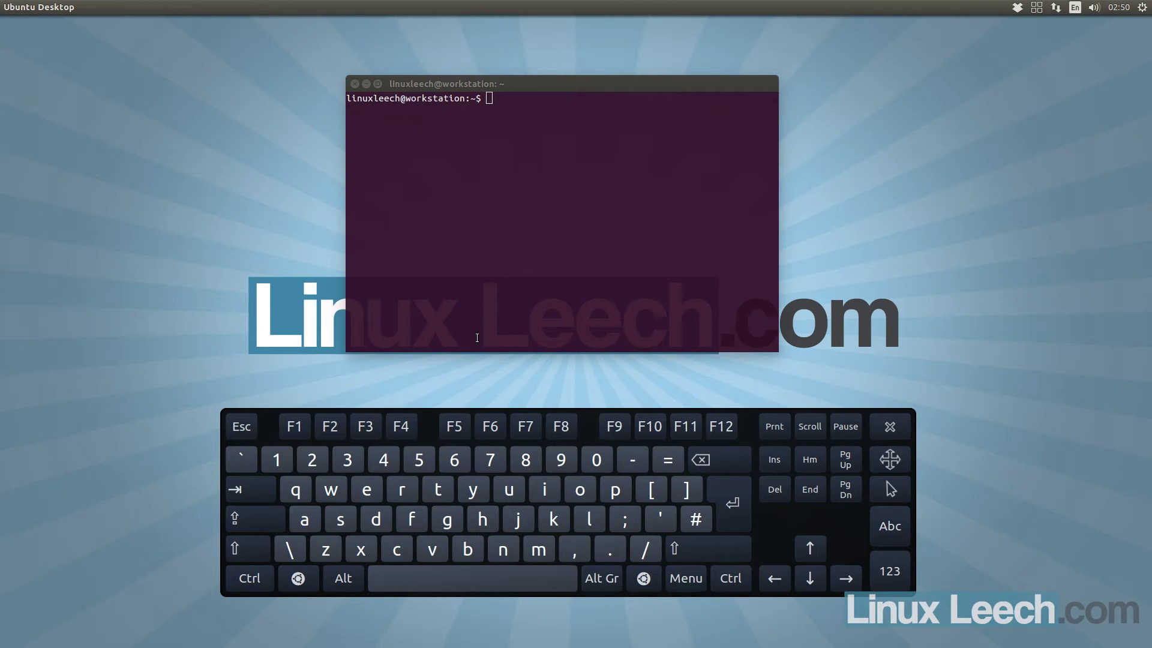
key(alt+Tab)
key(alt+Tab)
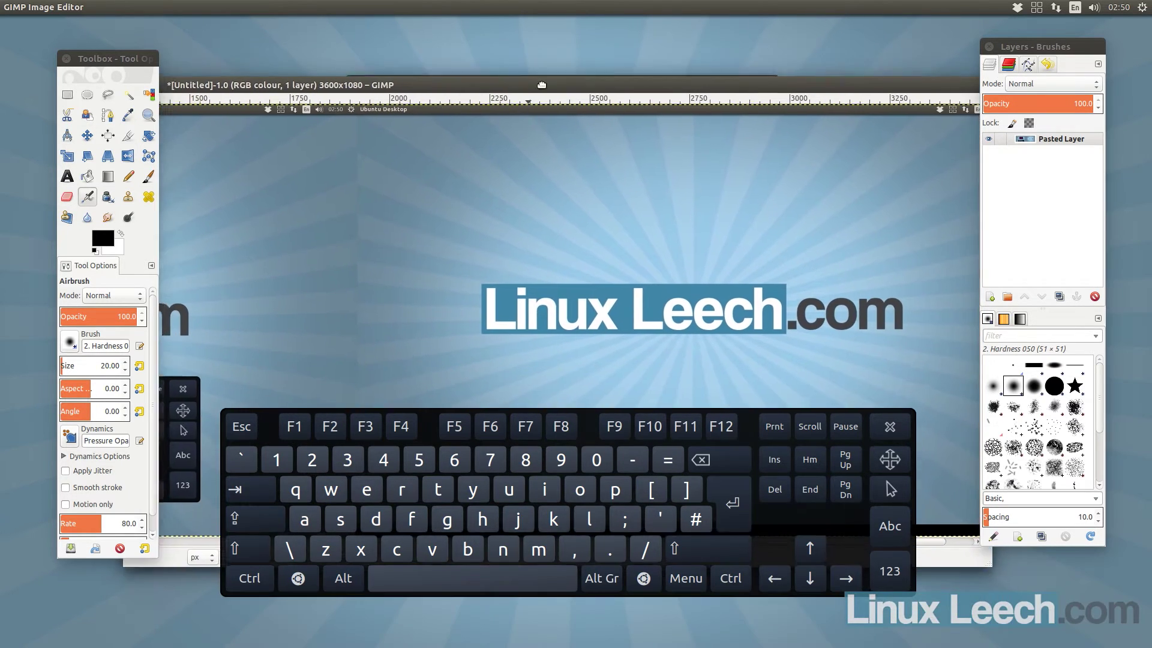
click(890, 426)
drag(615, 538, 738, 540)
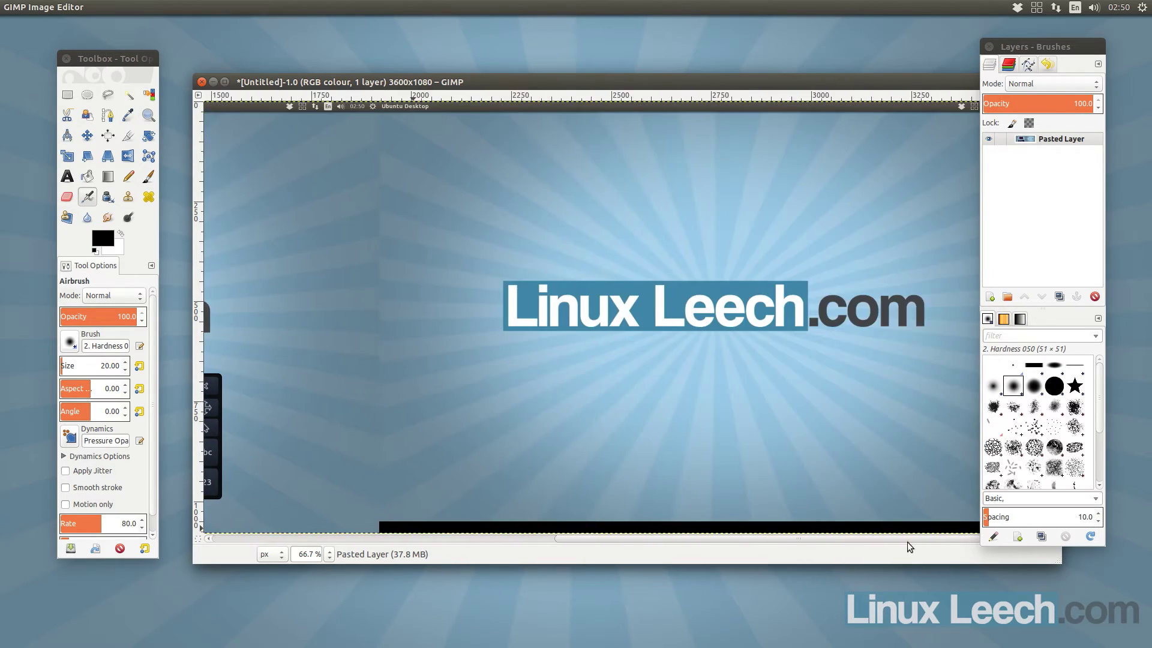
Close the pasted full-screen image, discarding its changes, and place the empty GIMP window below the terminal
click(201, 82)
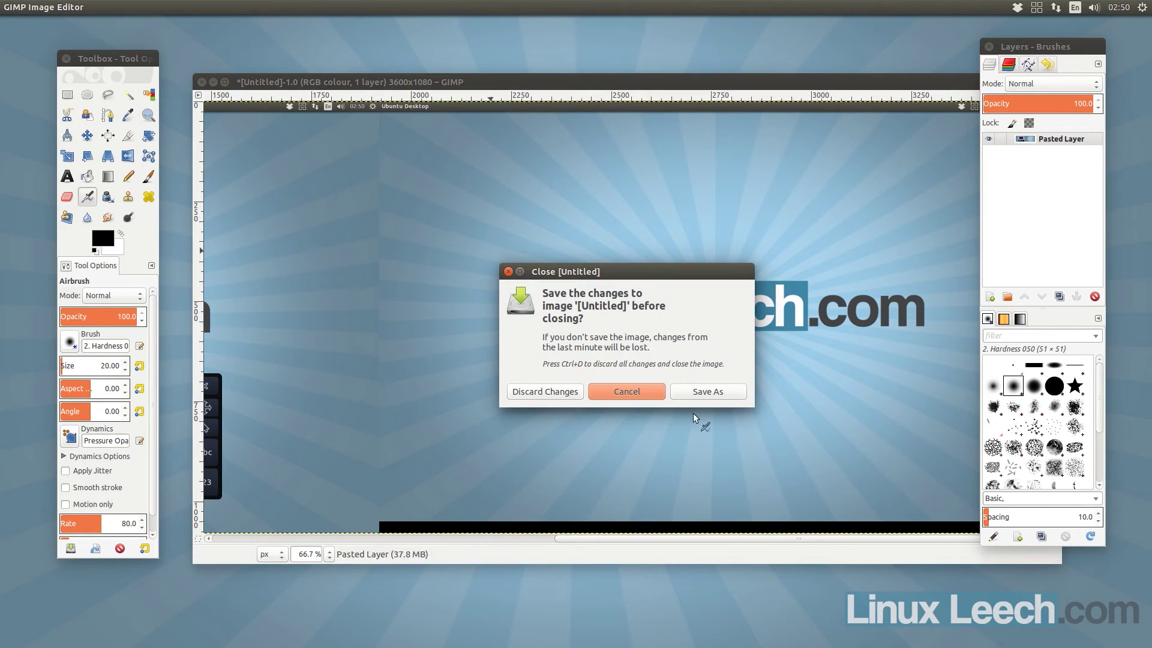
click(536, 393)
drag(352, 97, 559, 394)
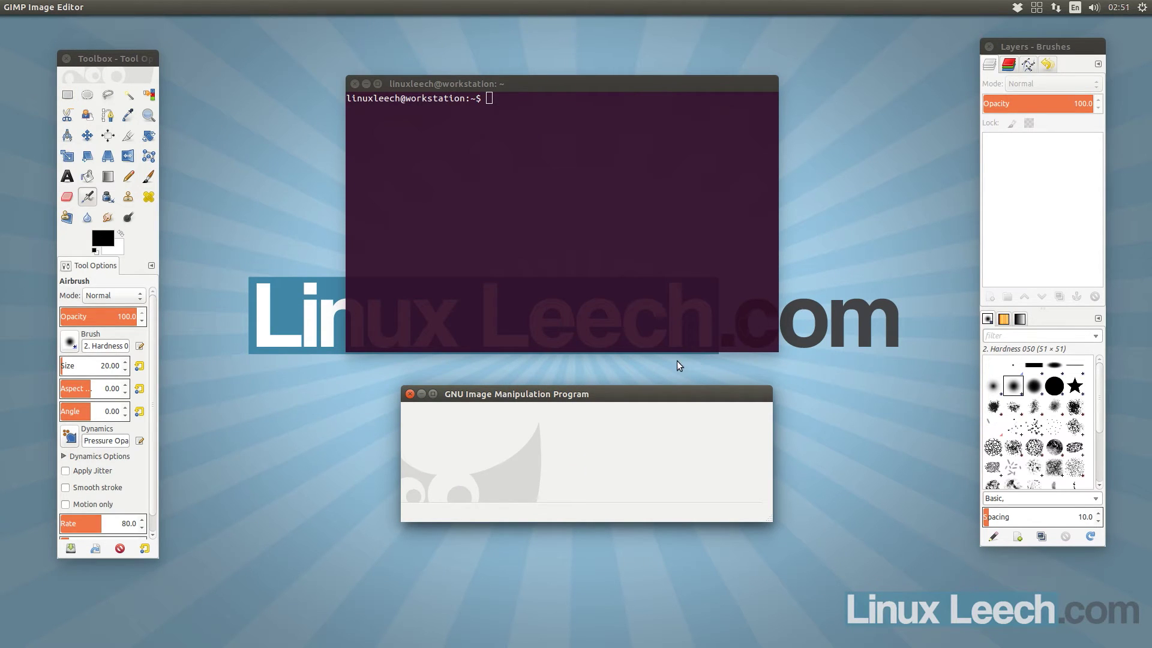
Copy a screenshot of the terminal window to the clipboard, paste it in GIMP as a new image and move that image window higher
click(519, 84)
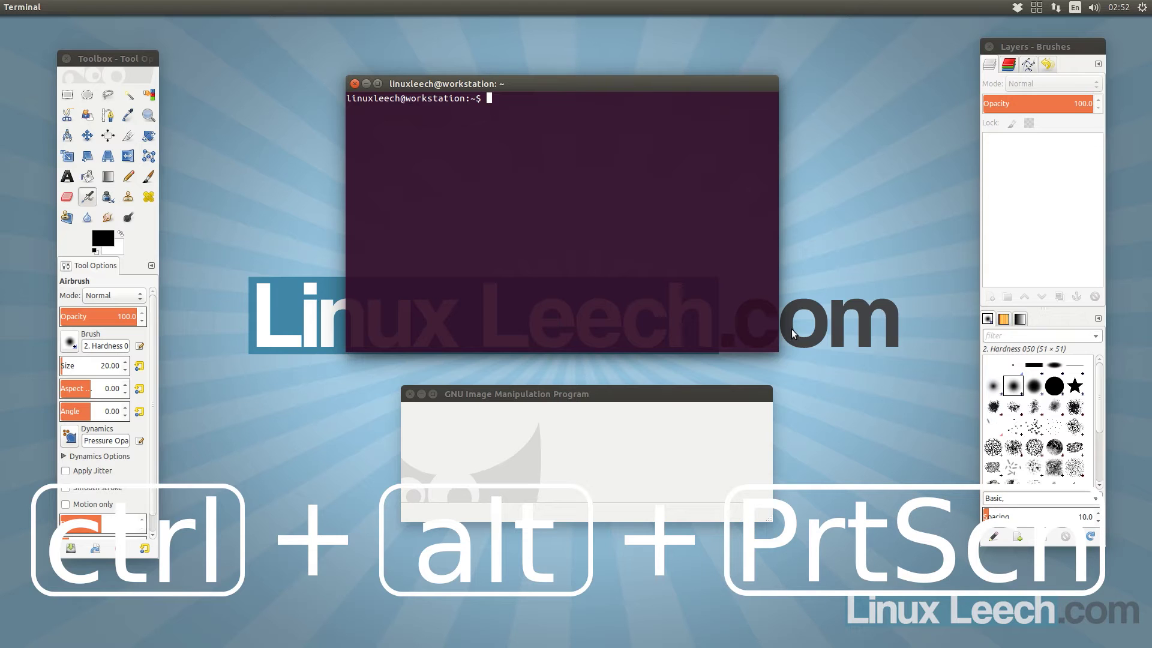
key(ctrl+alt+Print)
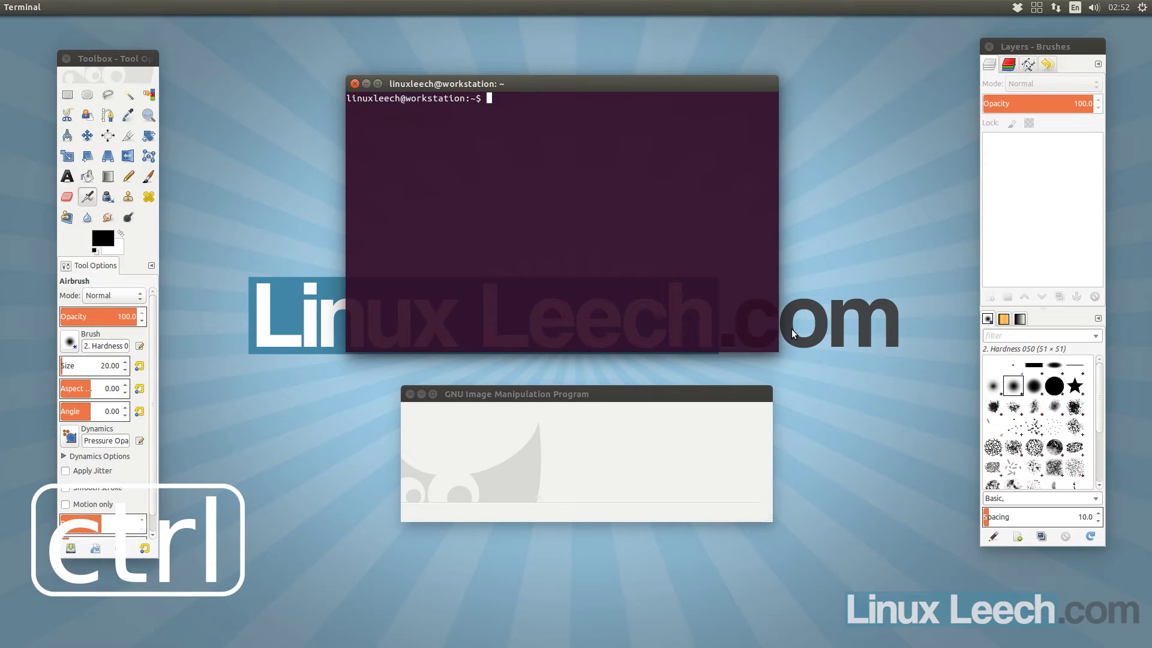
click(578, 440)
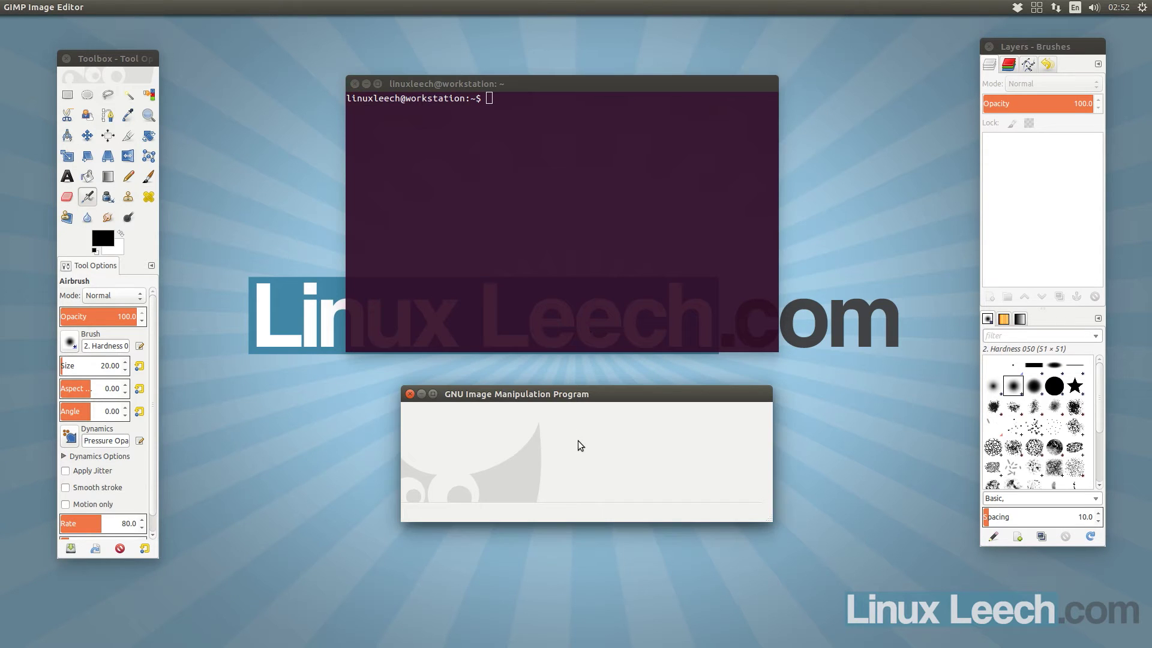
key(ctrl+shift+v)
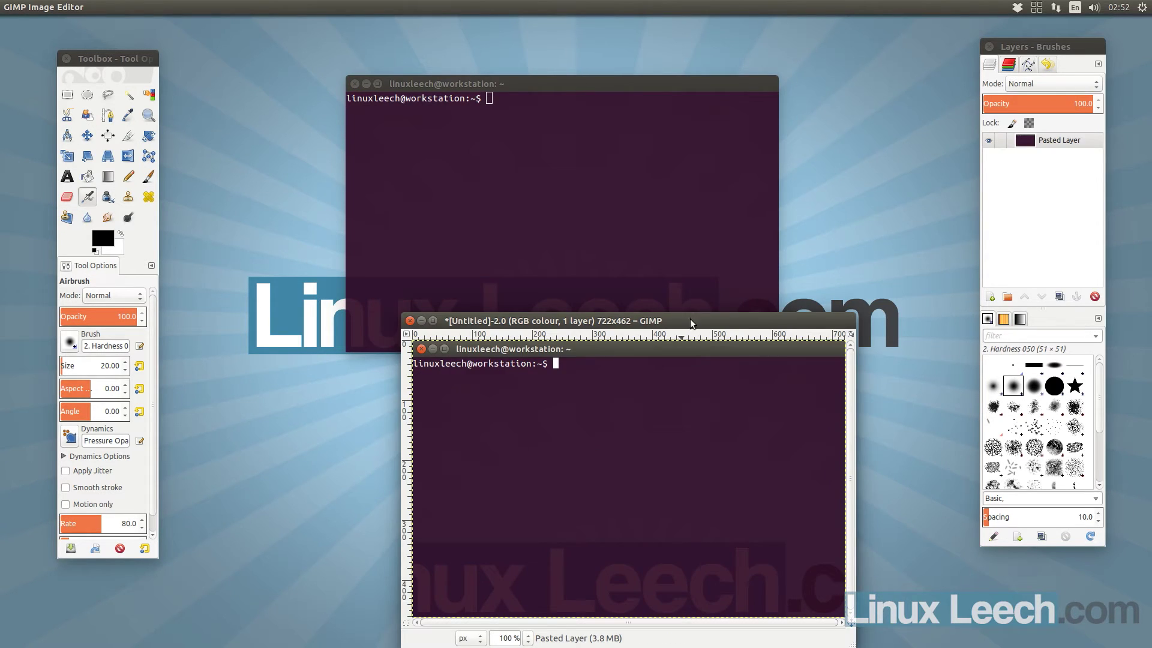
drag(691, 319, 691, 142)
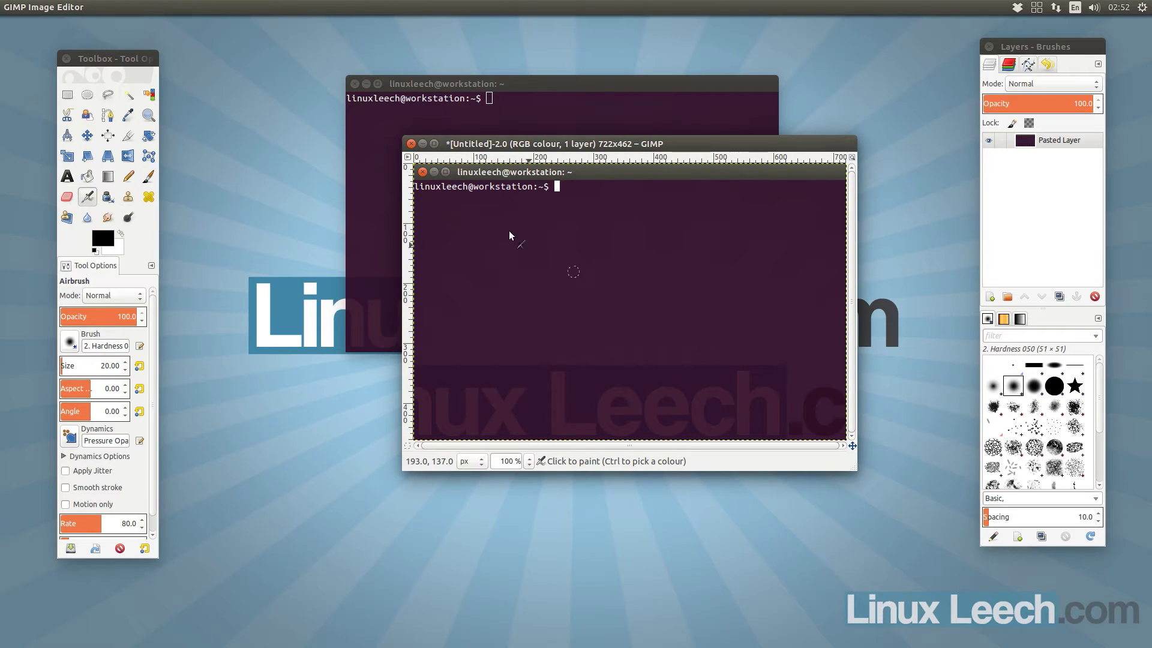
Discard and close the pasted terminal screenshot, and move the empty GIMP window back beneath the terminal
click(411, 143)
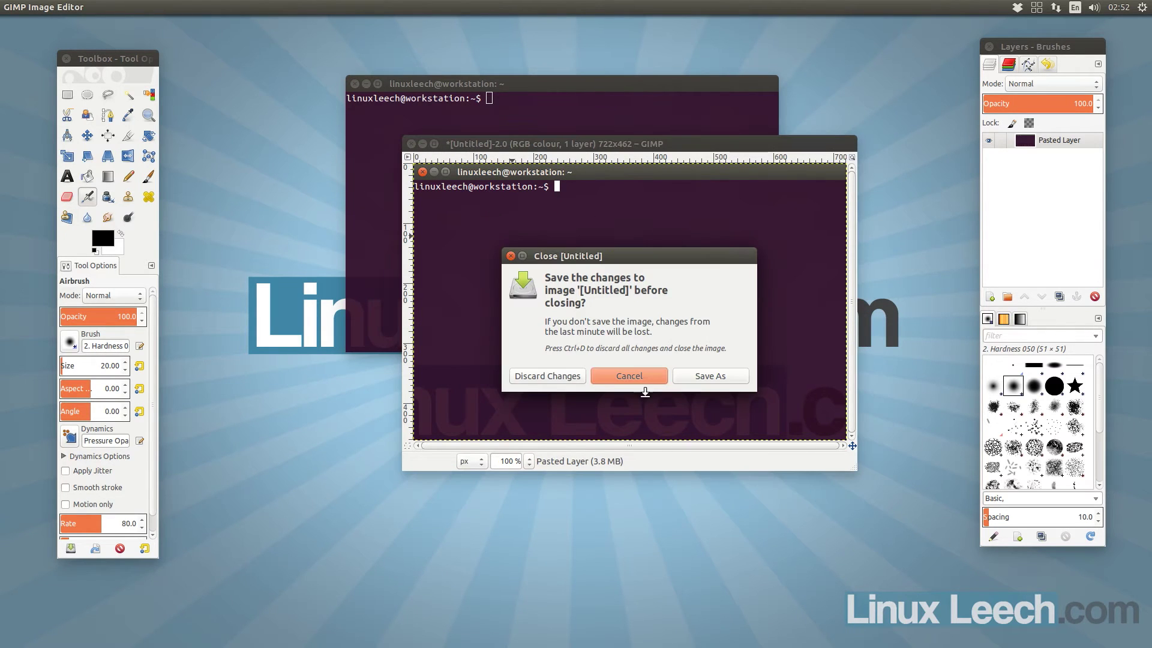
click(566, 376)
drag(551, 143, 605, 392)
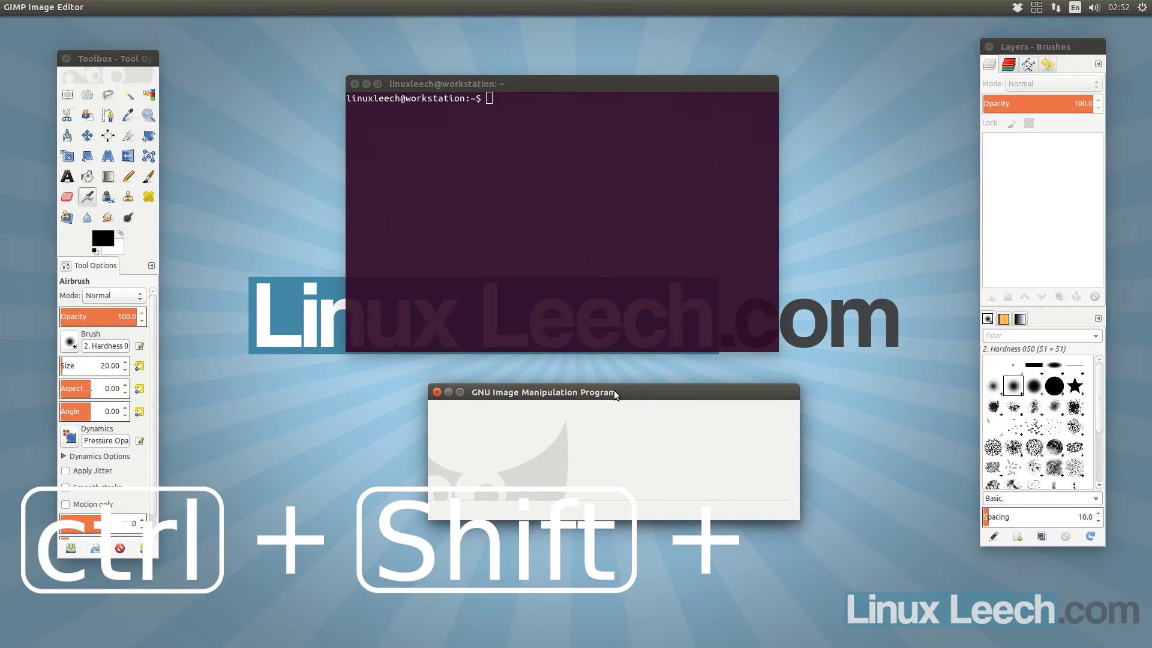
Copy an area screenshot spanning part of the terminal and GIMP windows to the clipboard, view it in GIMP and close that image
key(ctrl+shift+Print)
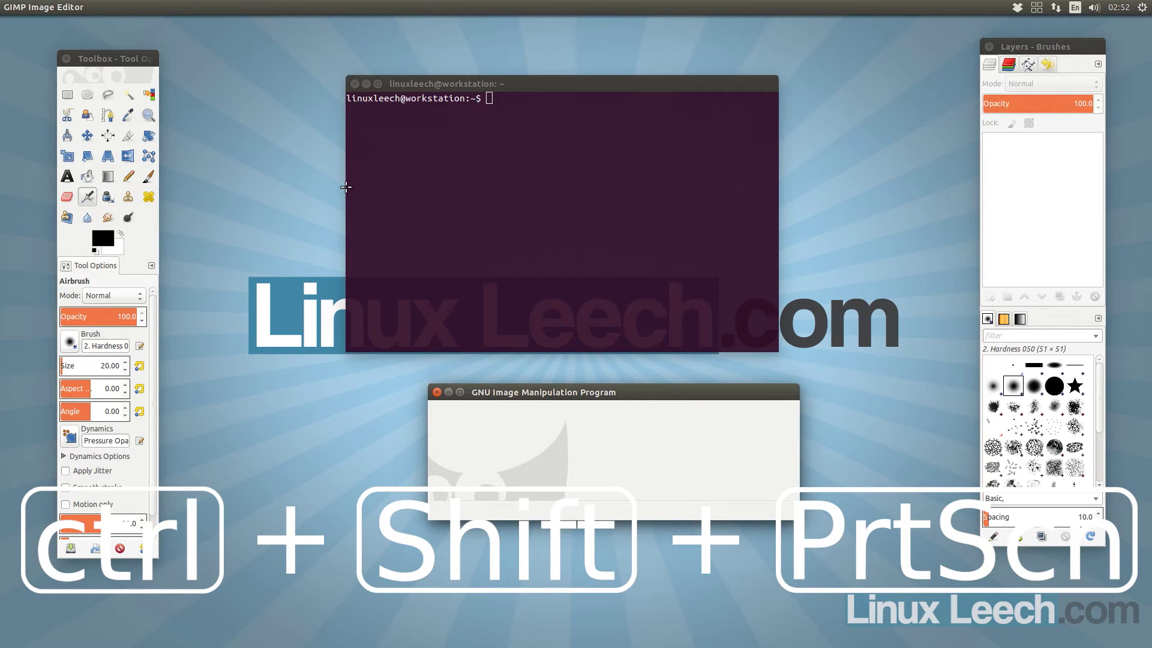
drag(256, 147, 669, 472)
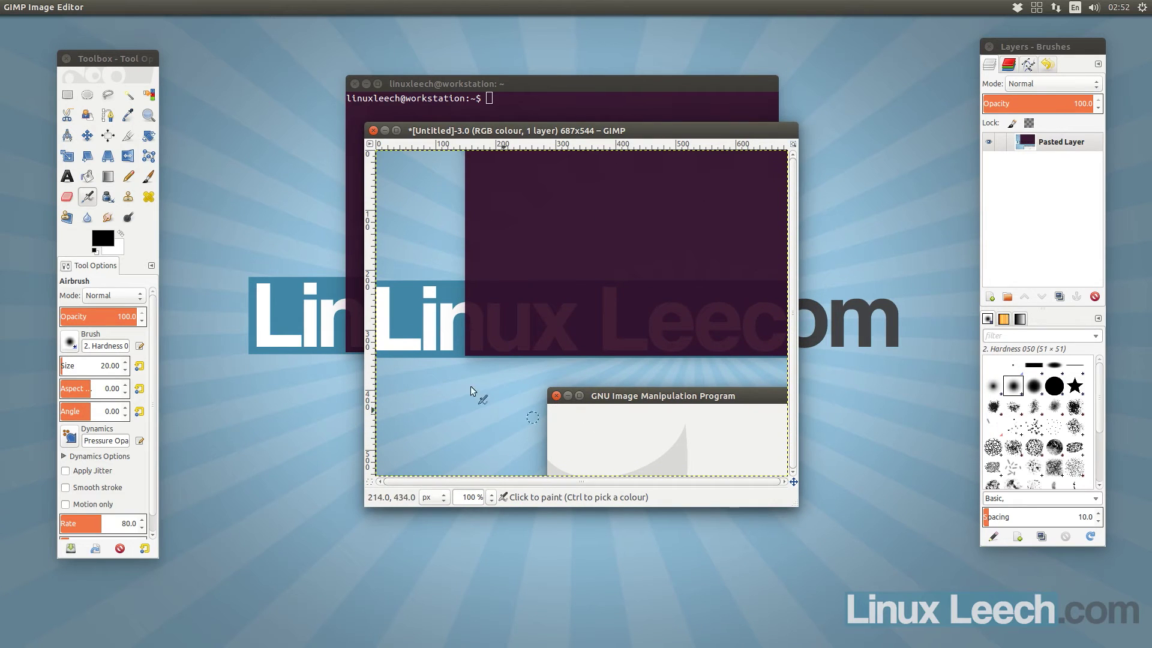
click(373, 130)
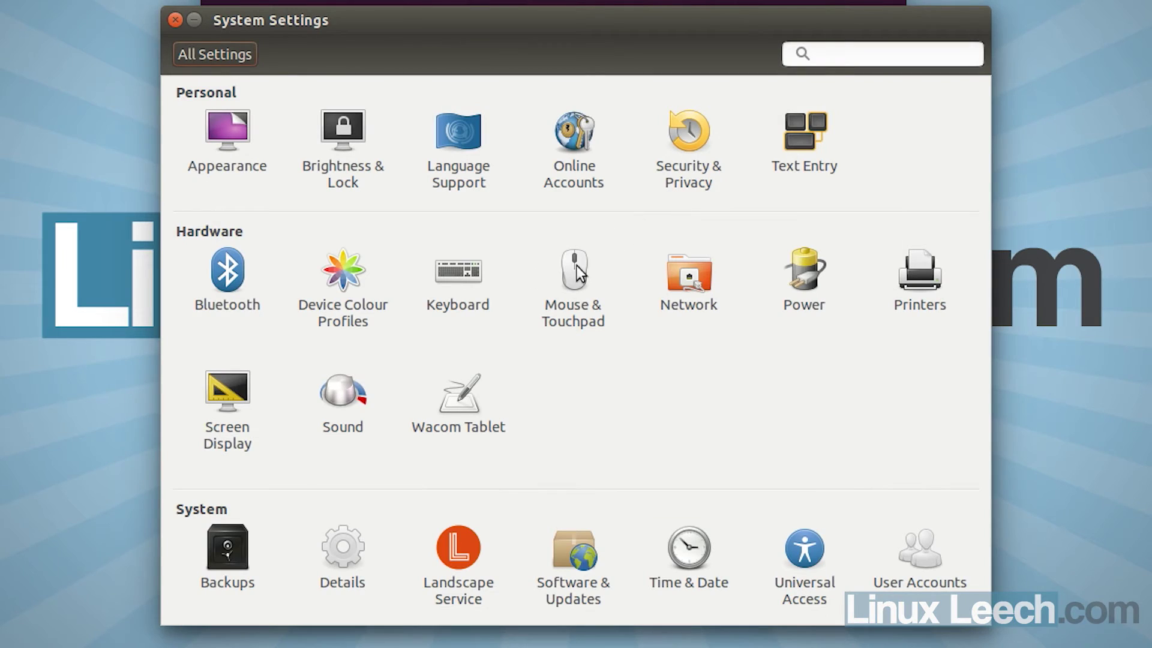
Open the keyboard settings and view the screenshot shortcuts
click(458, 277)
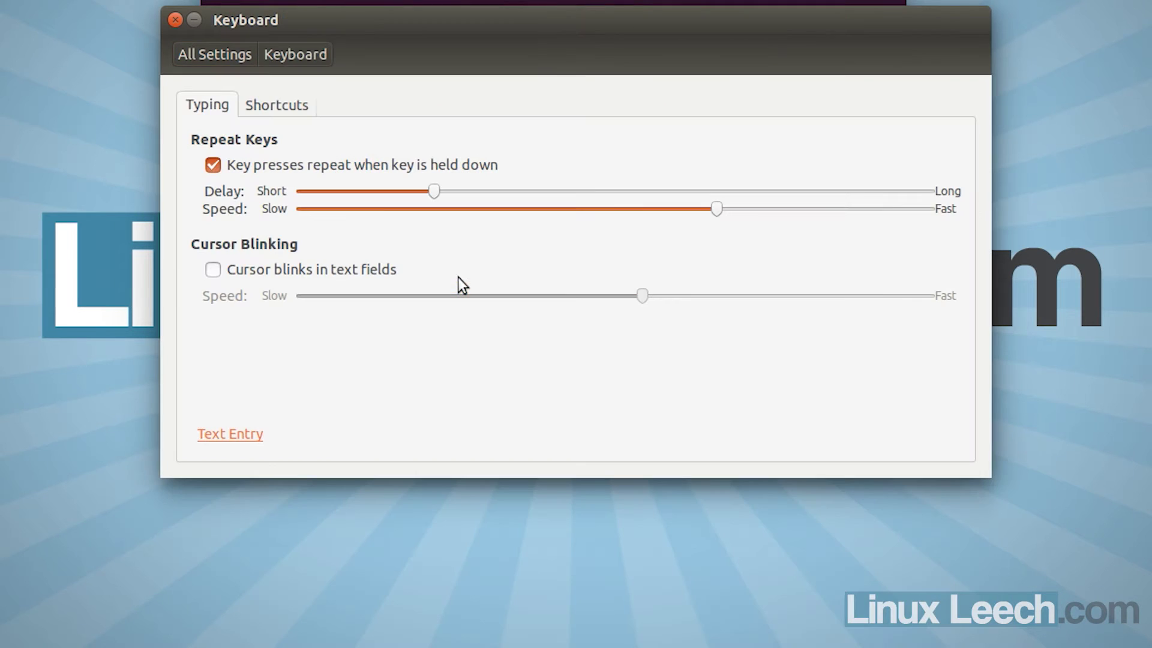
click(282, 111)
click(239, 182)
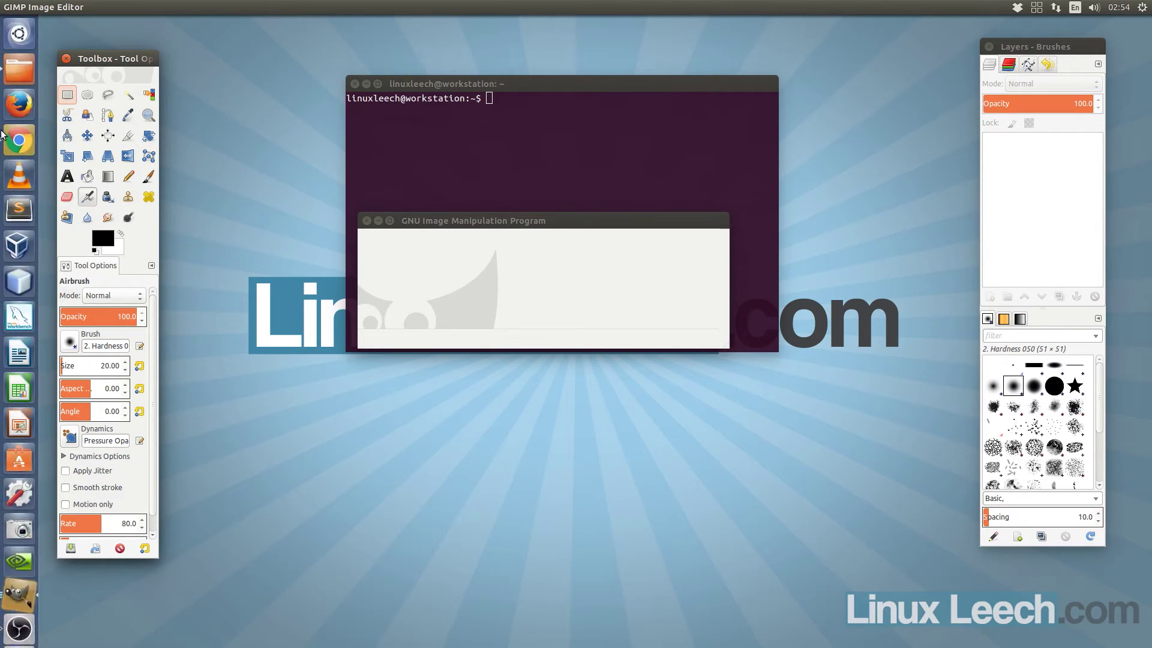
click(378, 221)
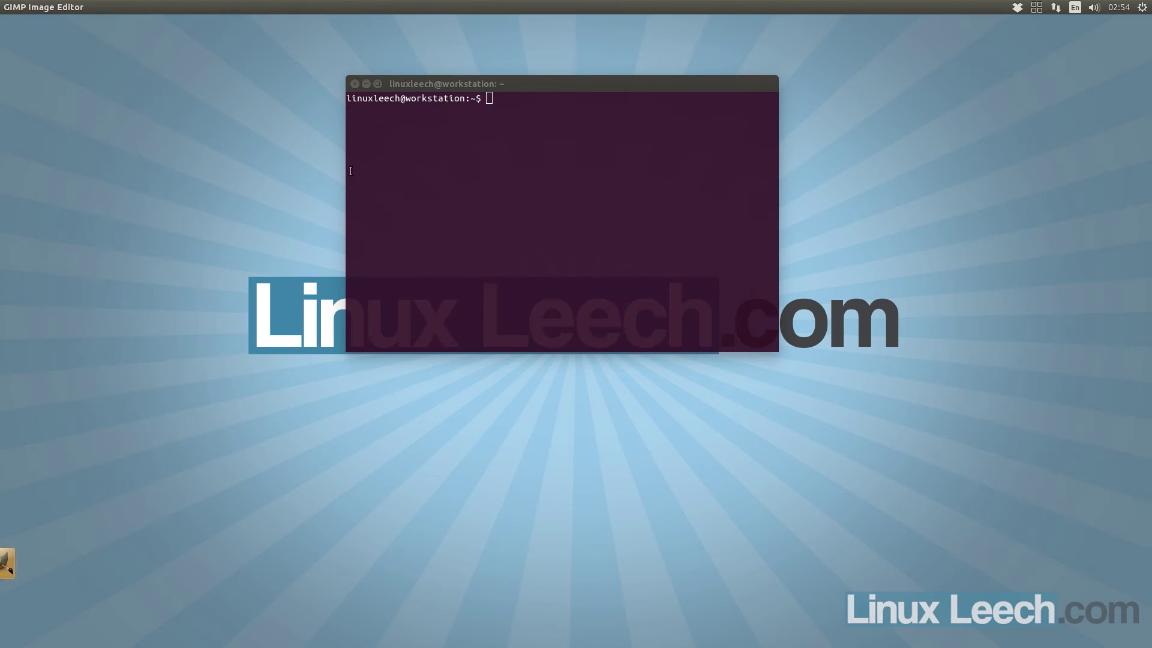
click(366, 83)
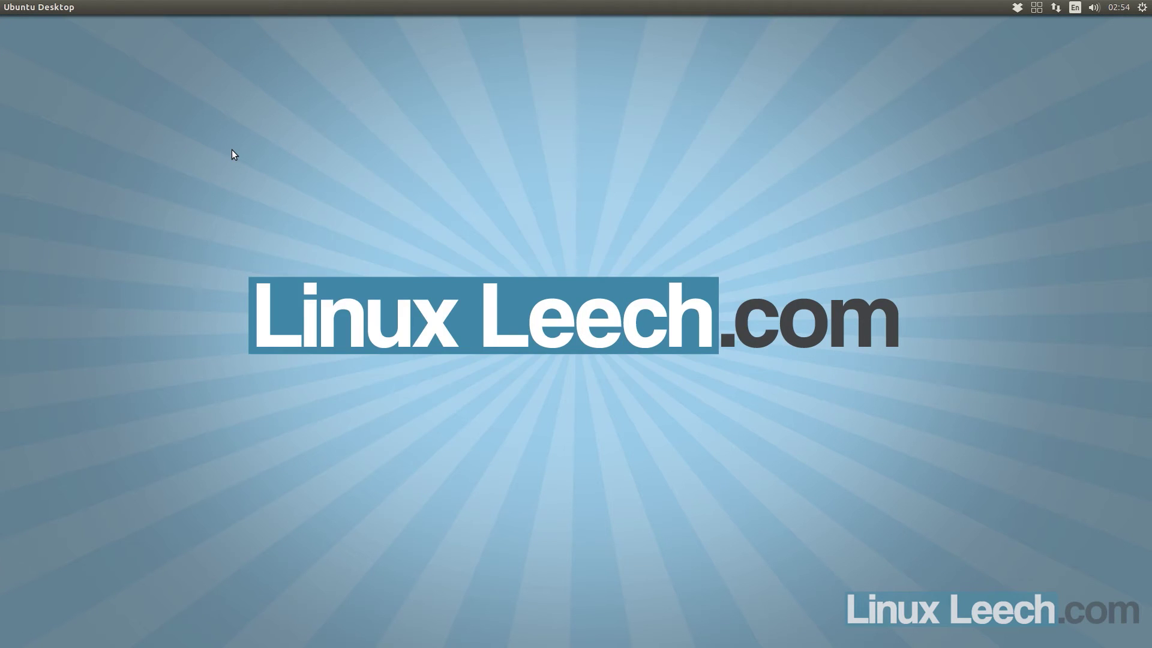
key(alt+Tab)
key(alt+Tab)
key(alt+Tab)
key(alt+Tab)
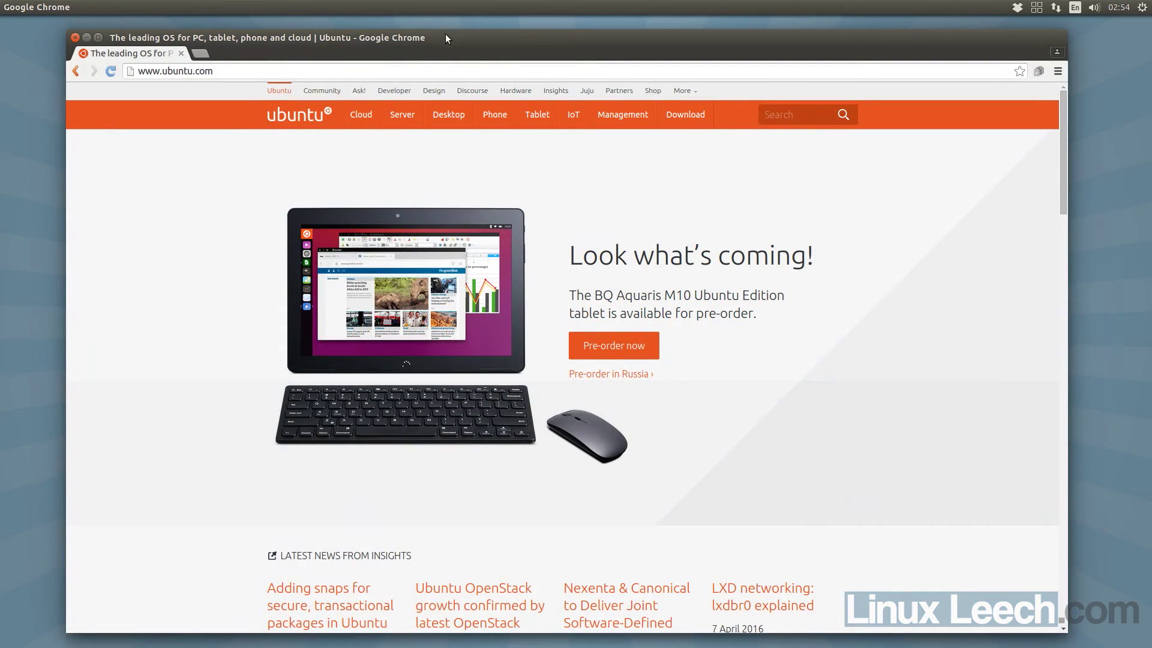
drag(463, 40, 463, 37)
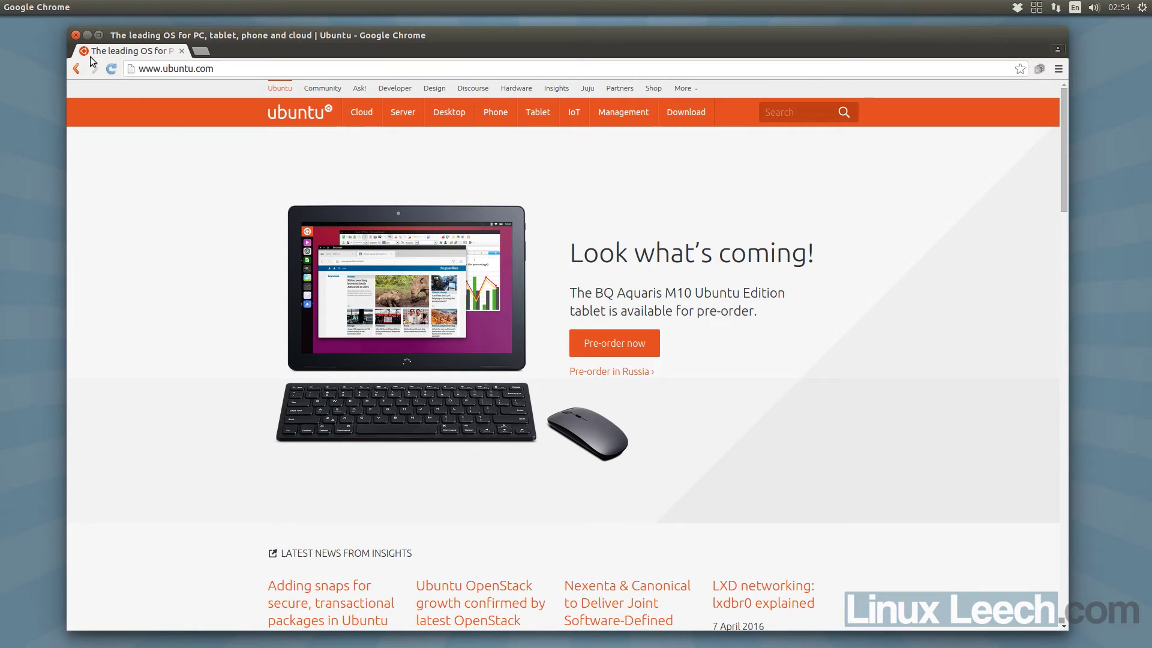
Open the context menu on an empty area of the Ubuntu page twice and dismiss it
right_click(664, 214)
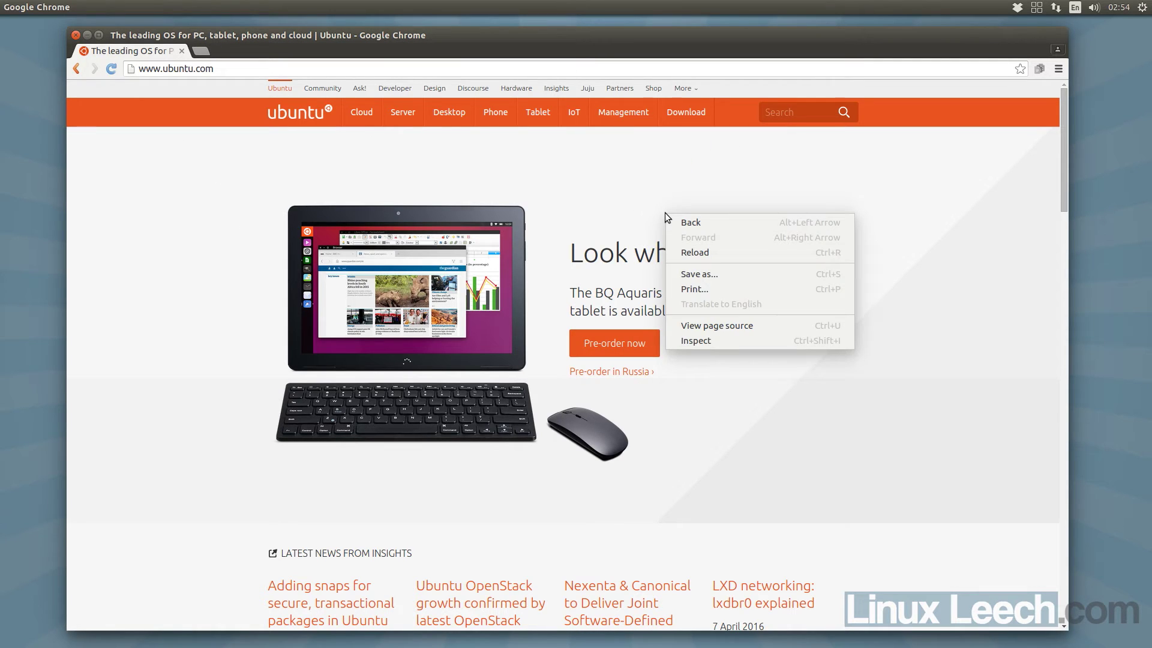
click(629, 199)
right_click(628, 199)
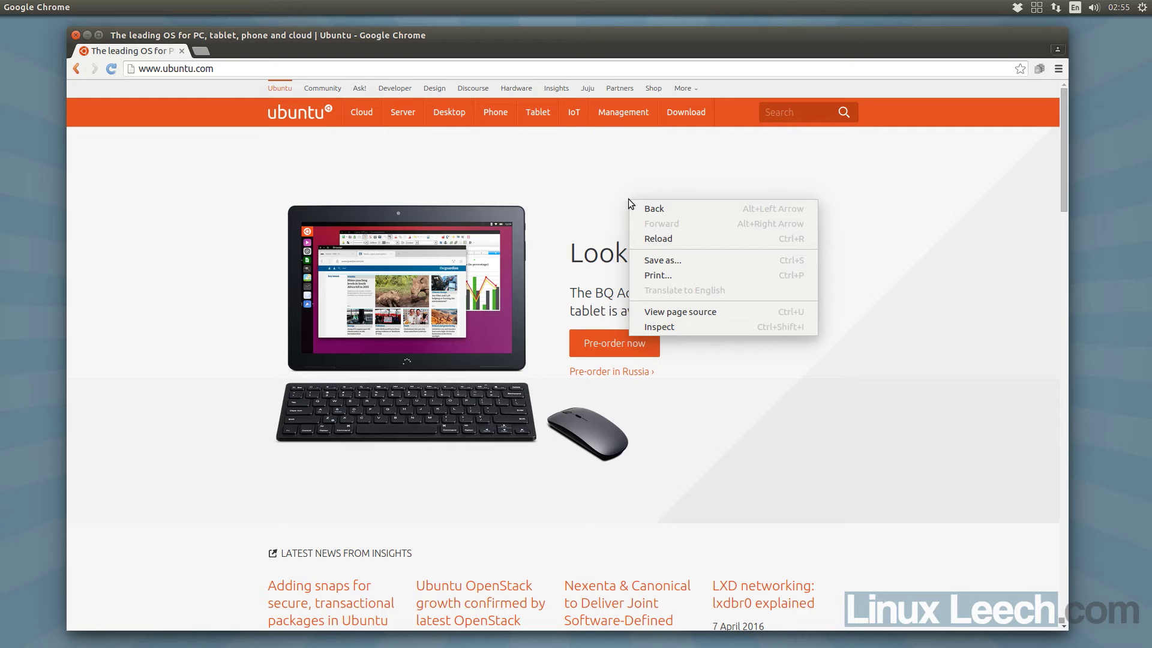
key(Escape)
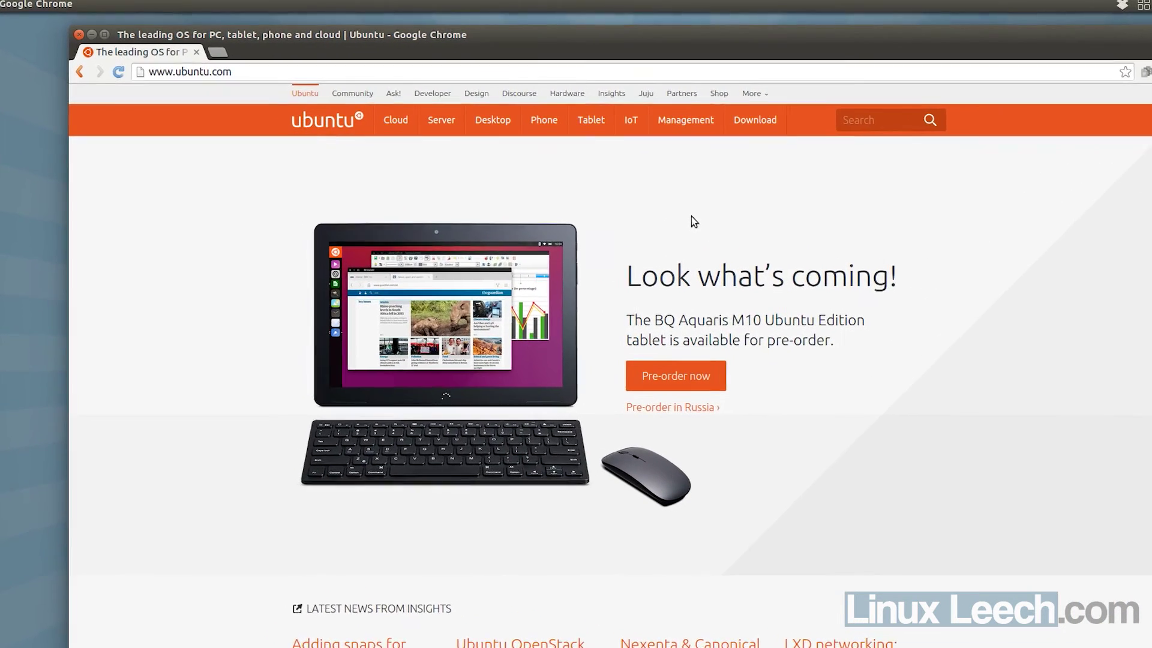
Search the installed applications for "scre" and launch the Screenshot tool
key(super)
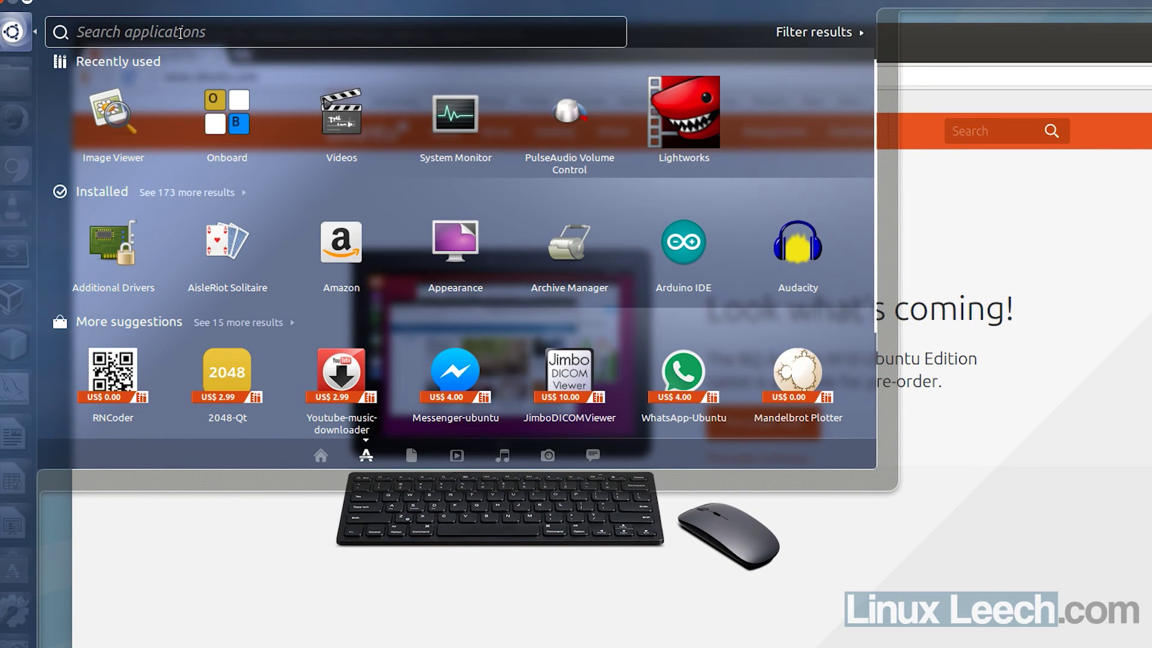
text(screne)
key(BackSpace)
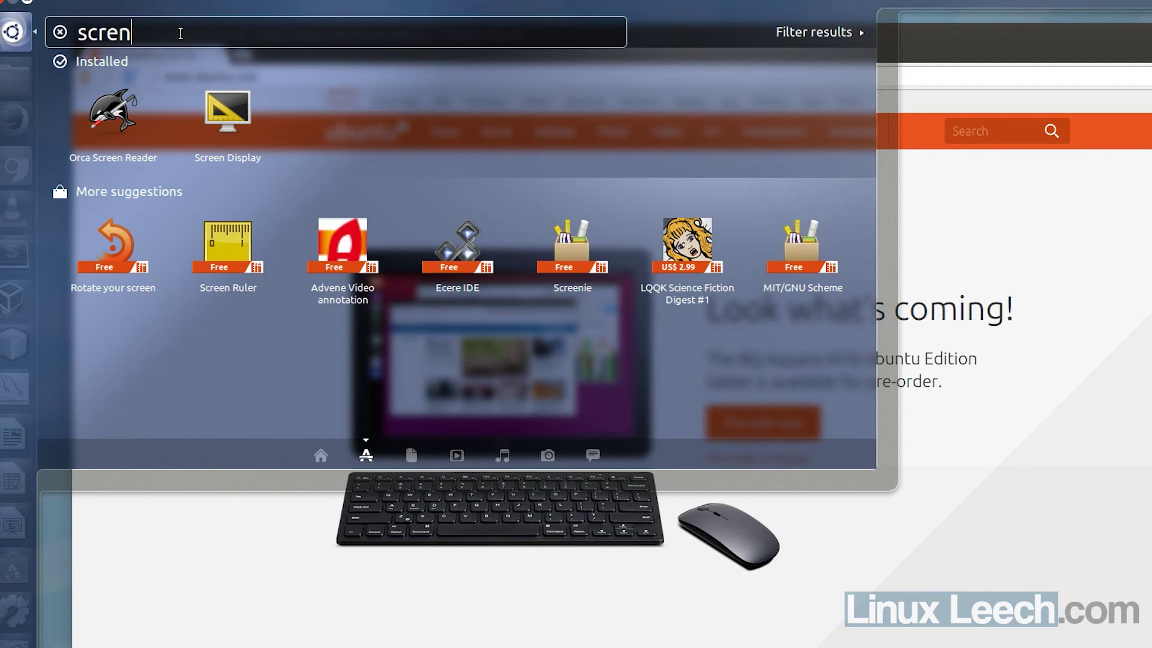
key(BackSpace)
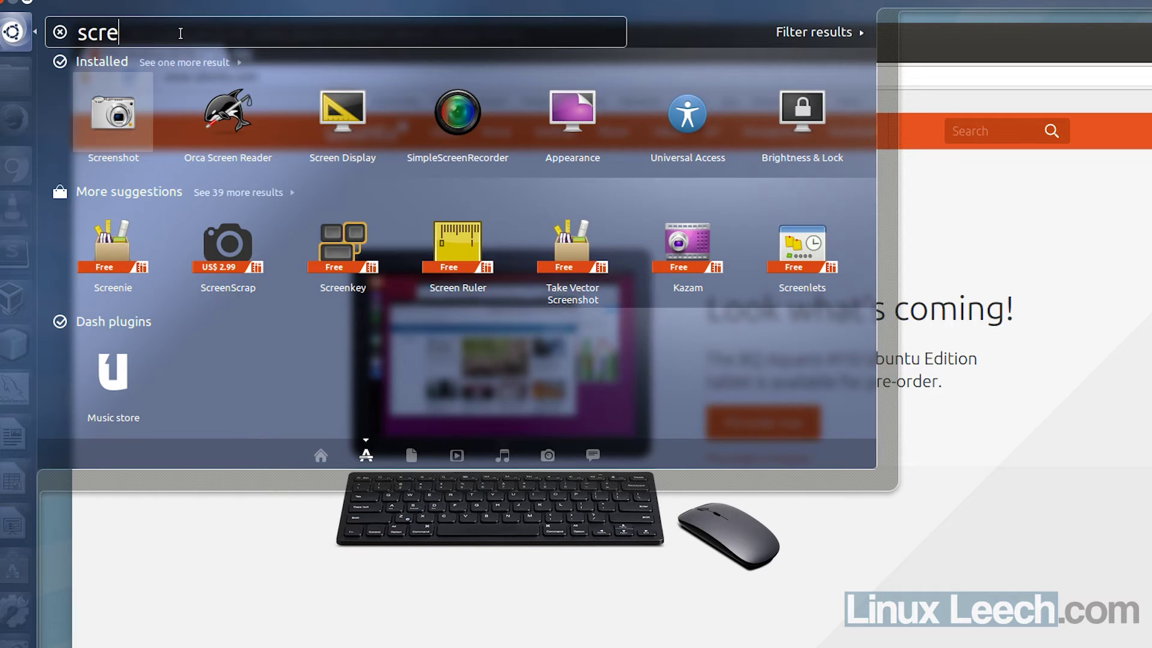
key(Return)
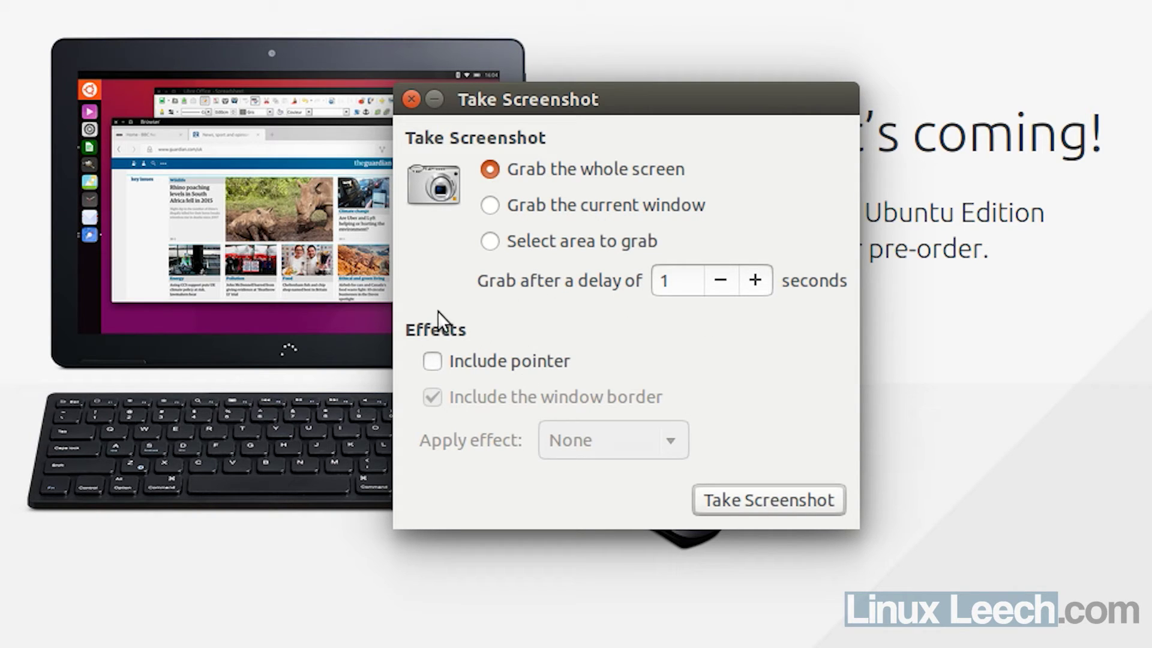
Capture the current window after a 2-second delay, opening the web page's context menu before the grab happens
click(493, 205)
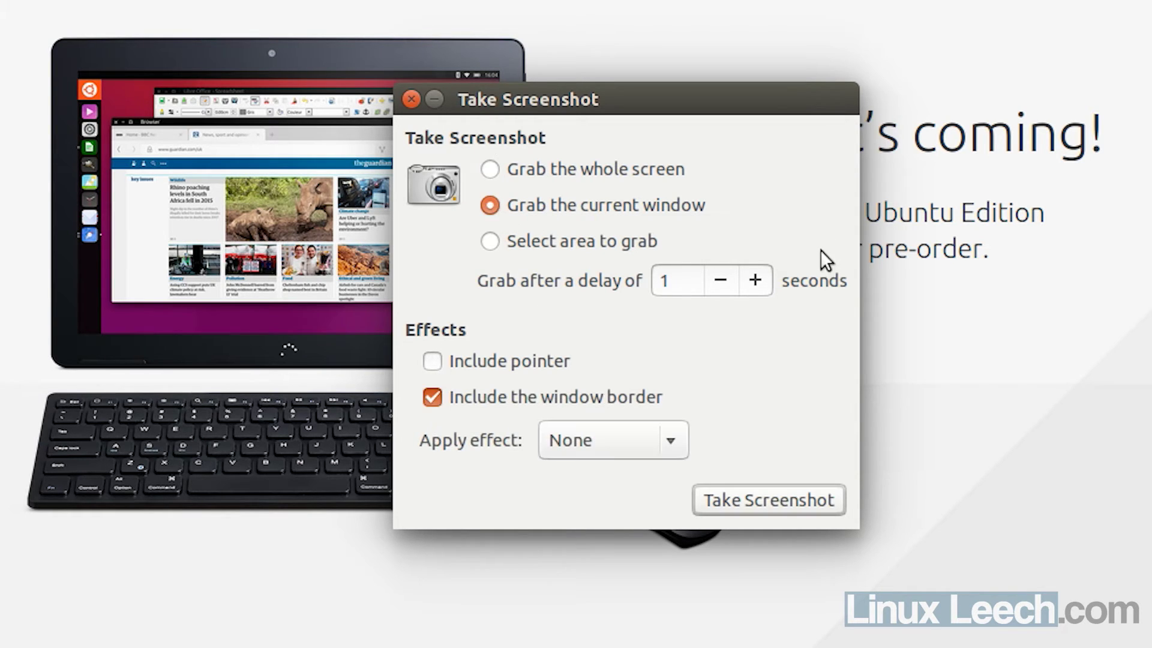
click(756, 280)
click(756, 280)
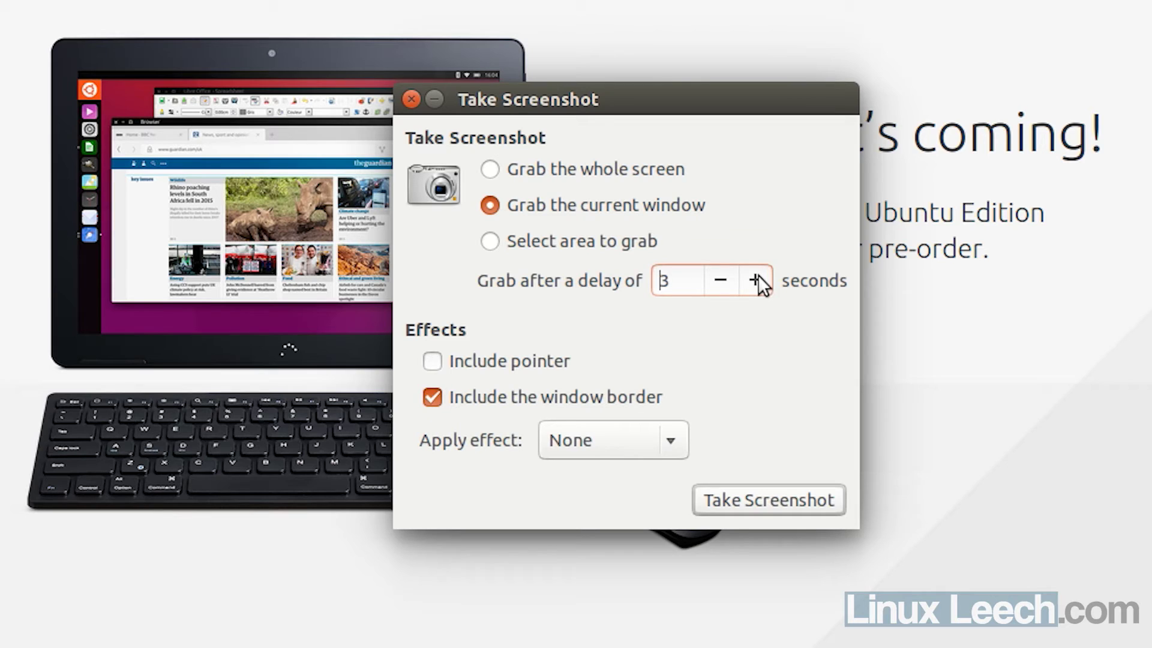
click(722, 279)
click(740, 502)
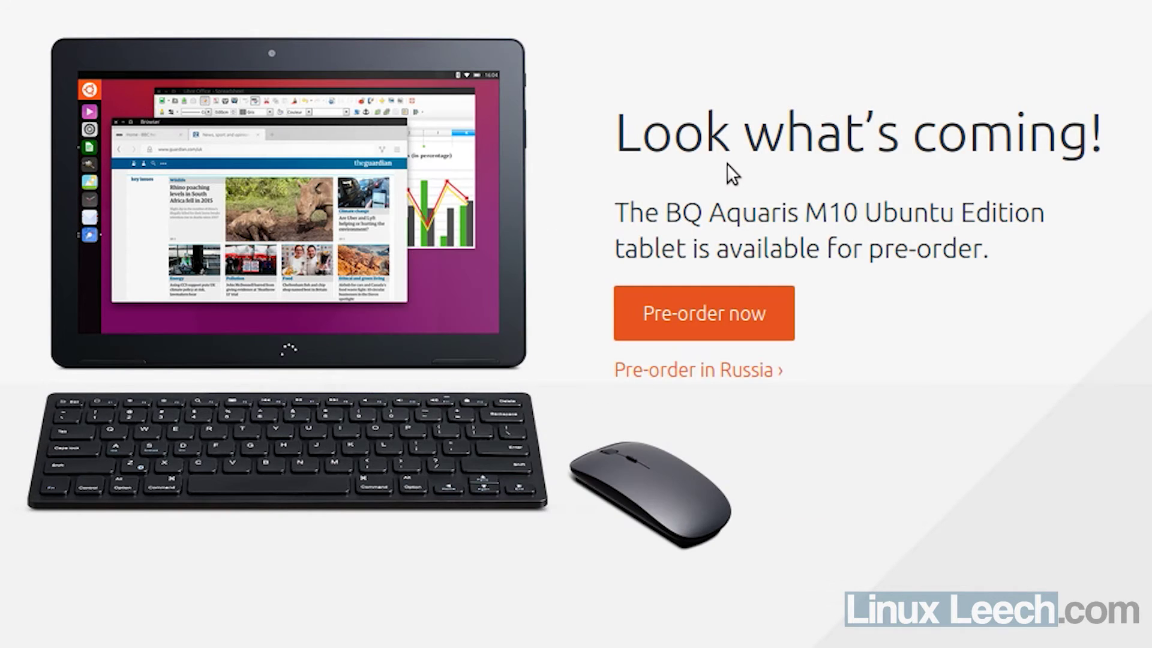
right_click(726, 163)
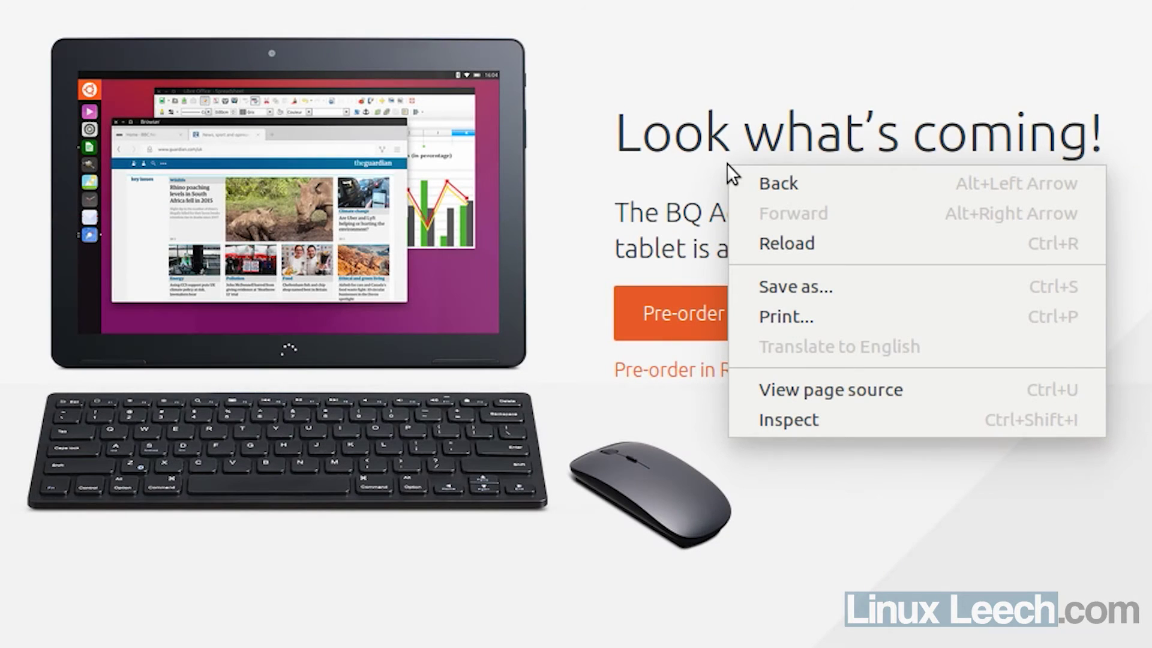
Bring up the Save Screenshot dialog and save the capture as "Right click menu.png" in the Pictures folder
key(alt+Tab)
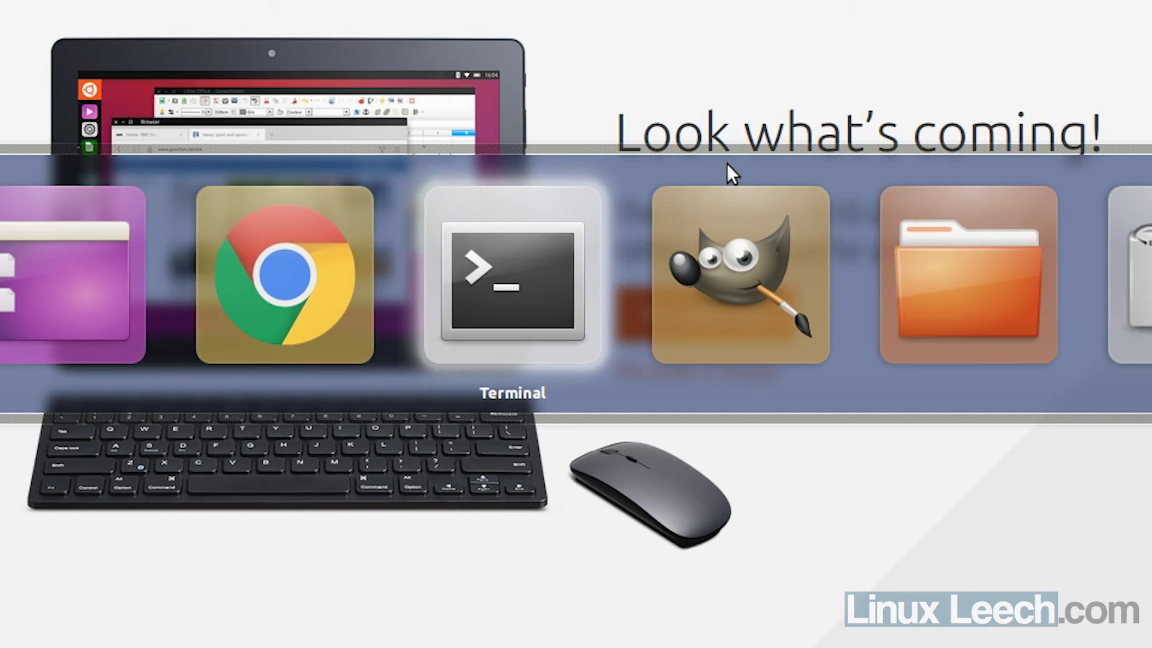
key(alt+Tab)
key(alt+Tab)
key(alt+Tab)
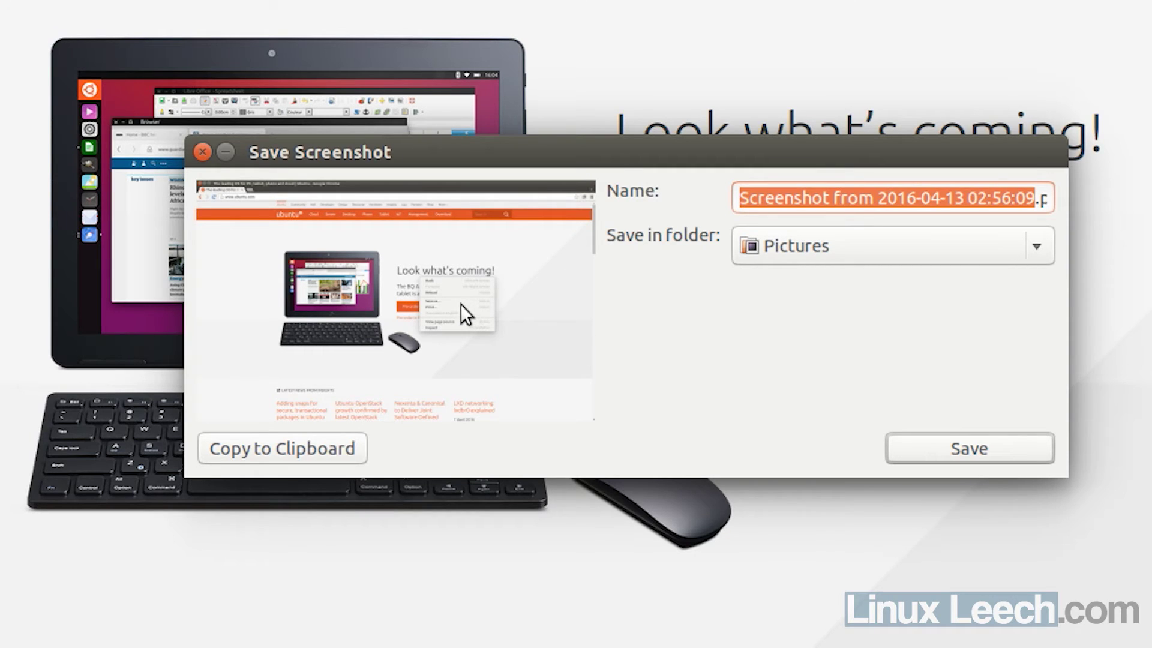
key(BackSpace)
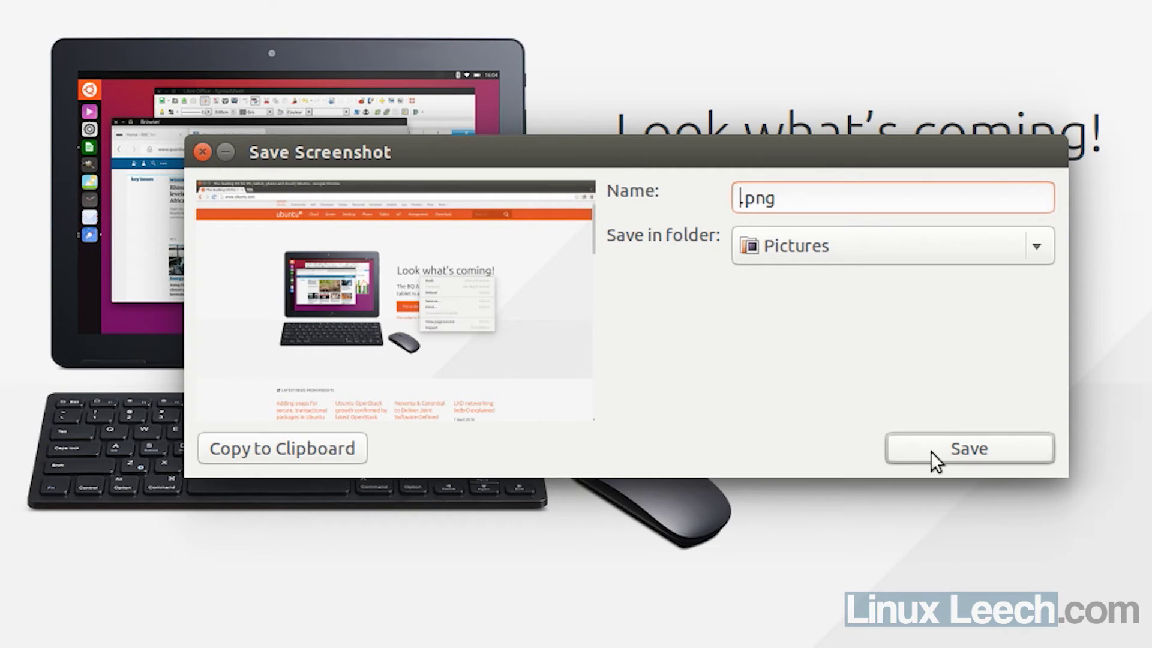
text(Right click men)
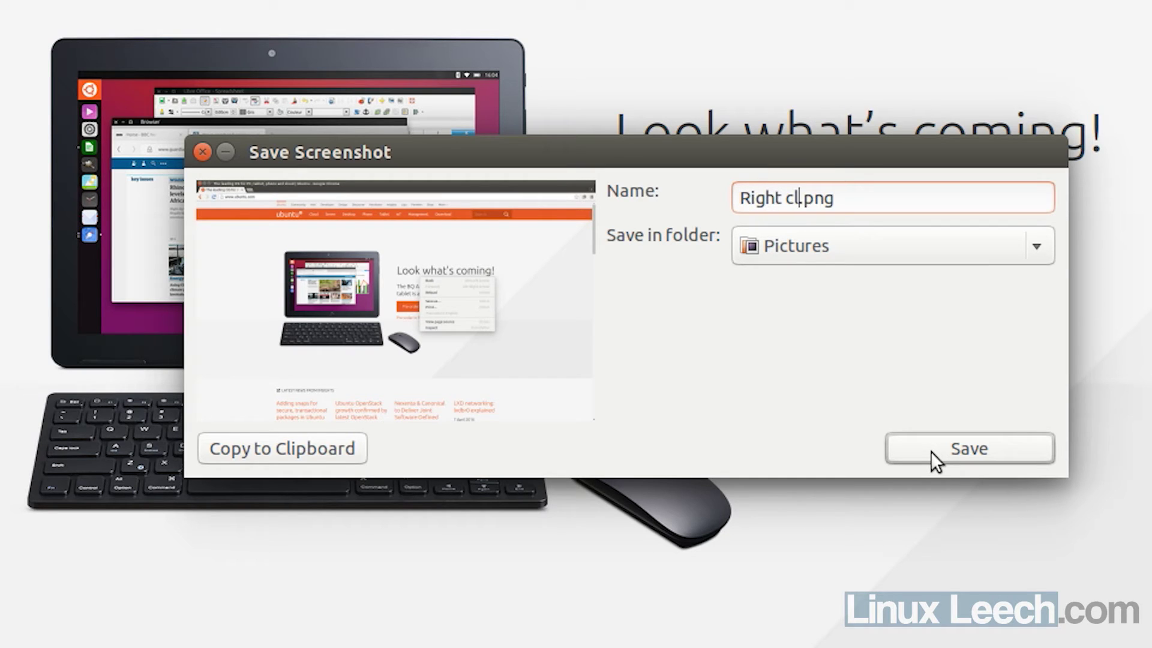
text(u)
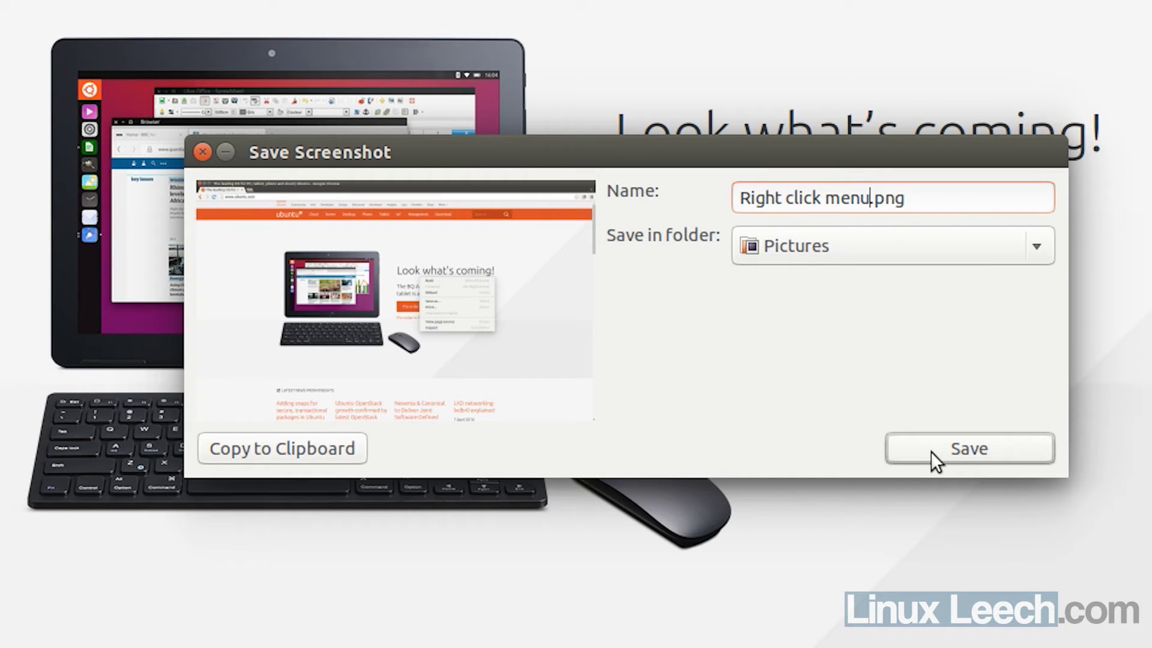
click(949, 444)
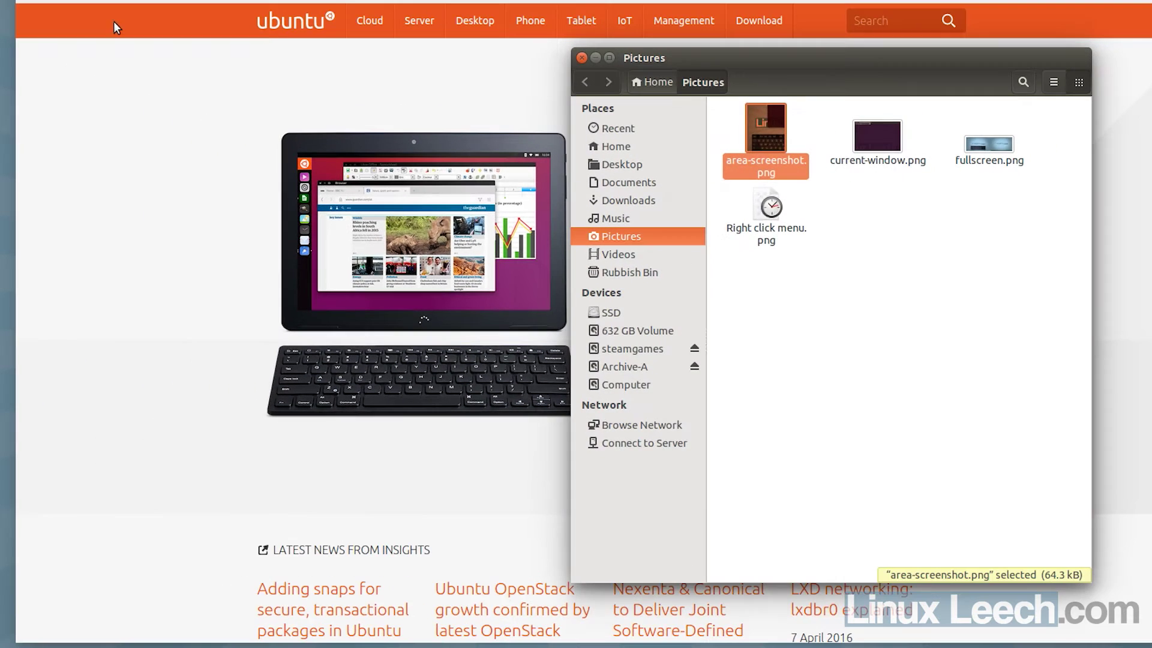
View Right click menu.png from the Pictures folder, and clear away the image viewer, folder and Chrome windows
double_click(764, 212)
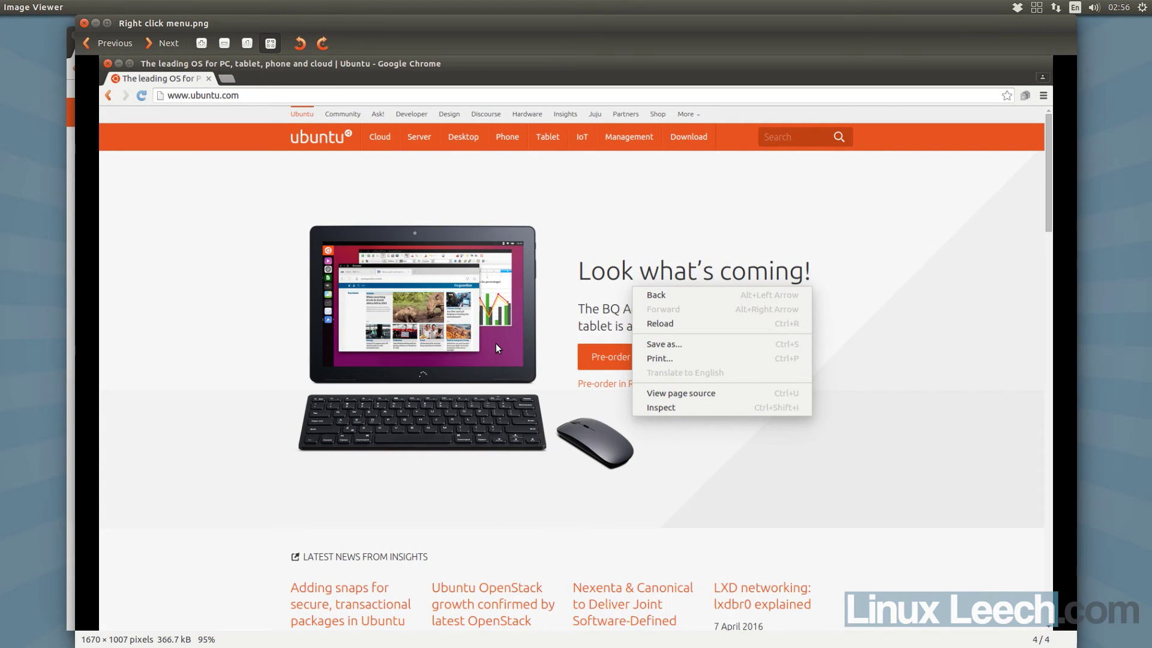
click(84, 23)
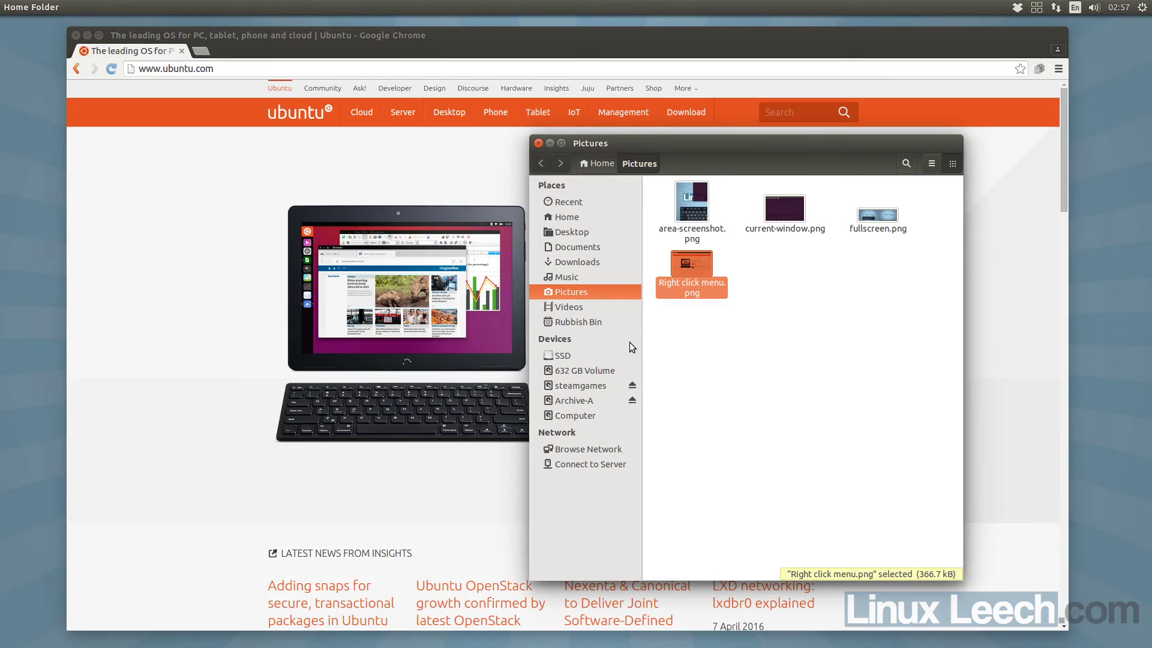
click(537, 143)
click(87, 35)
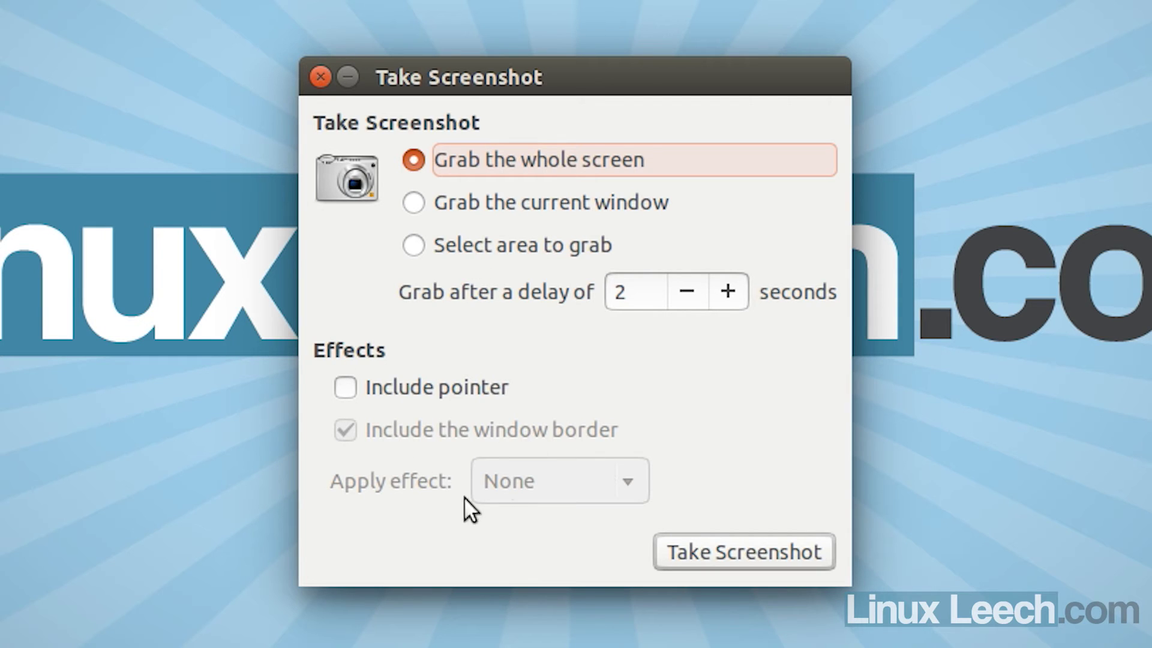
Set the screenshot tool to grab the current window and arrange its dialog beside the restored terminal window without overlap
click(413, 202)
drag(488, 102, 1049, 89)
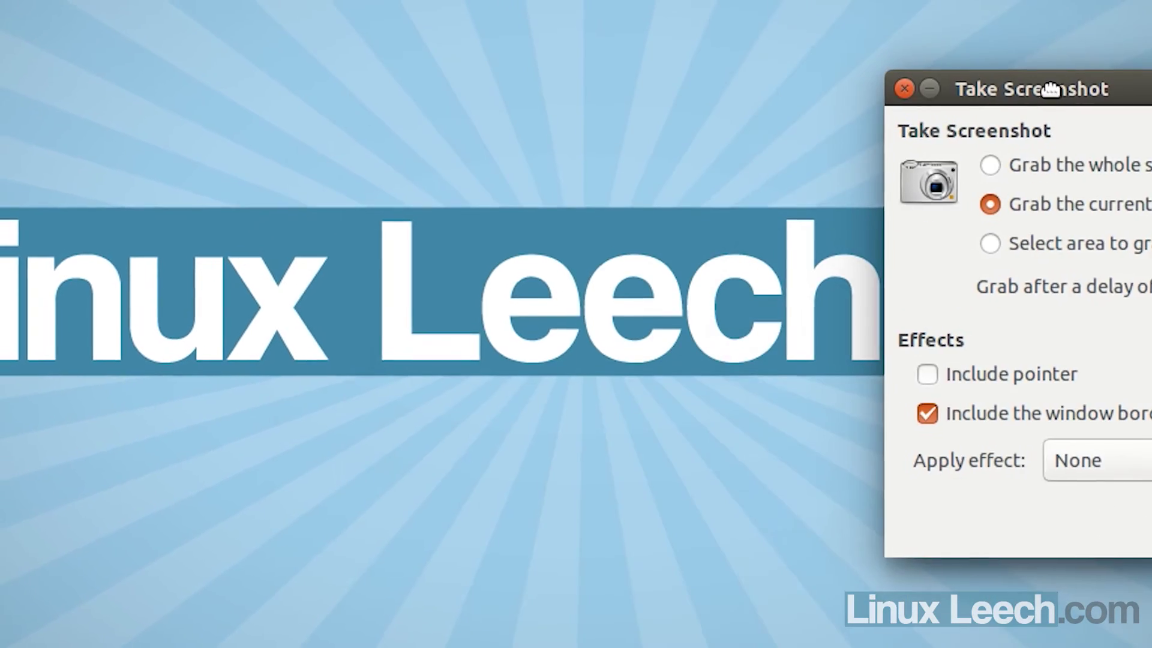
key(alt+Tab)
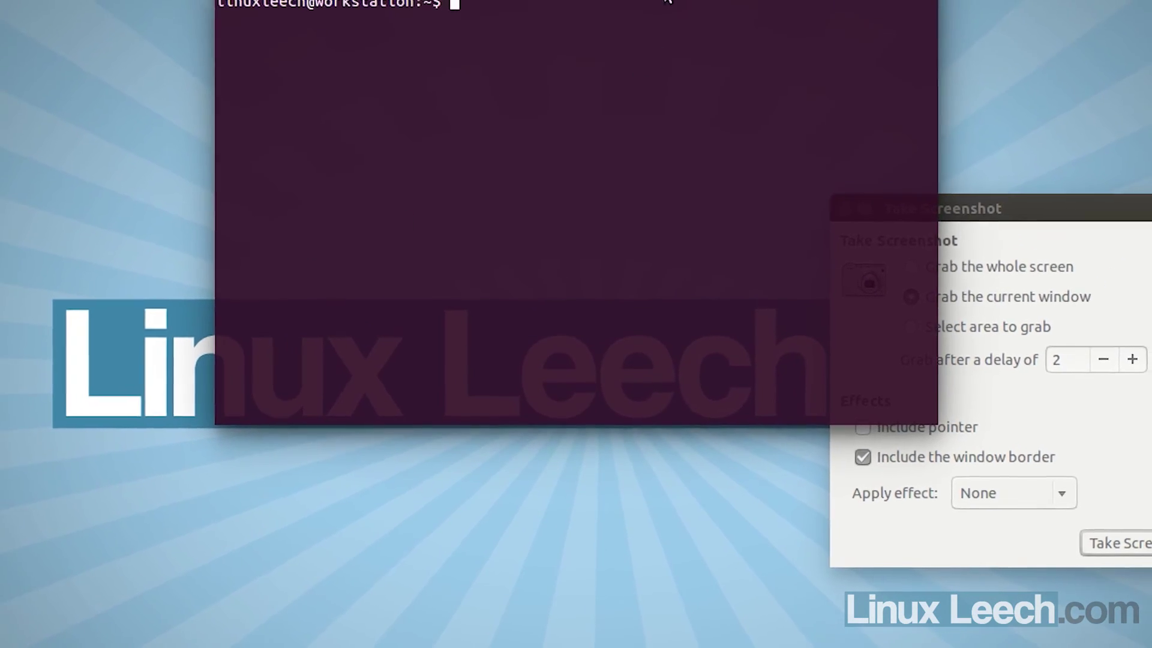
drag(683, 1, 327, 2)
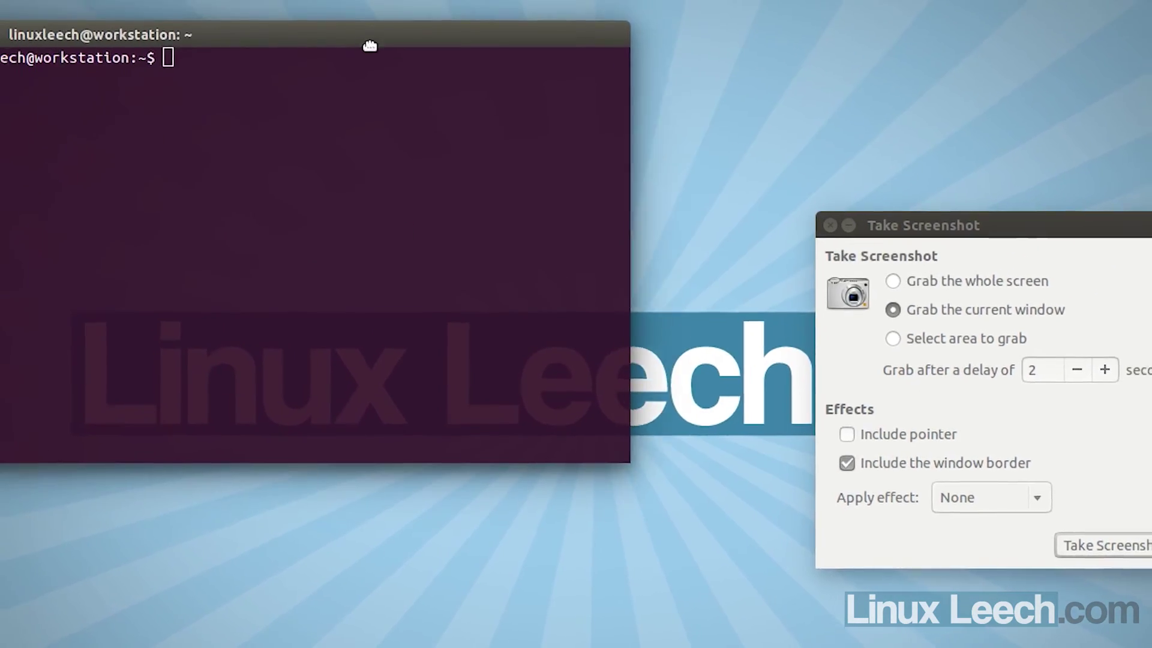
drag(370, 46, 445, 21)
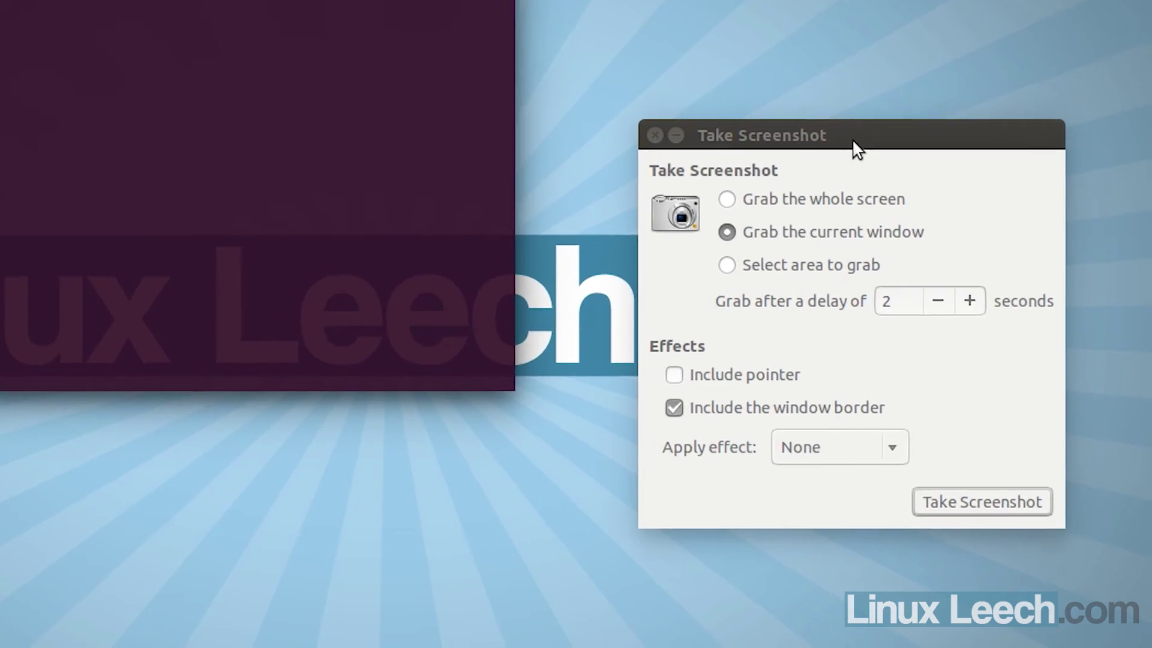
drag(1005, 231, 1046, 313)
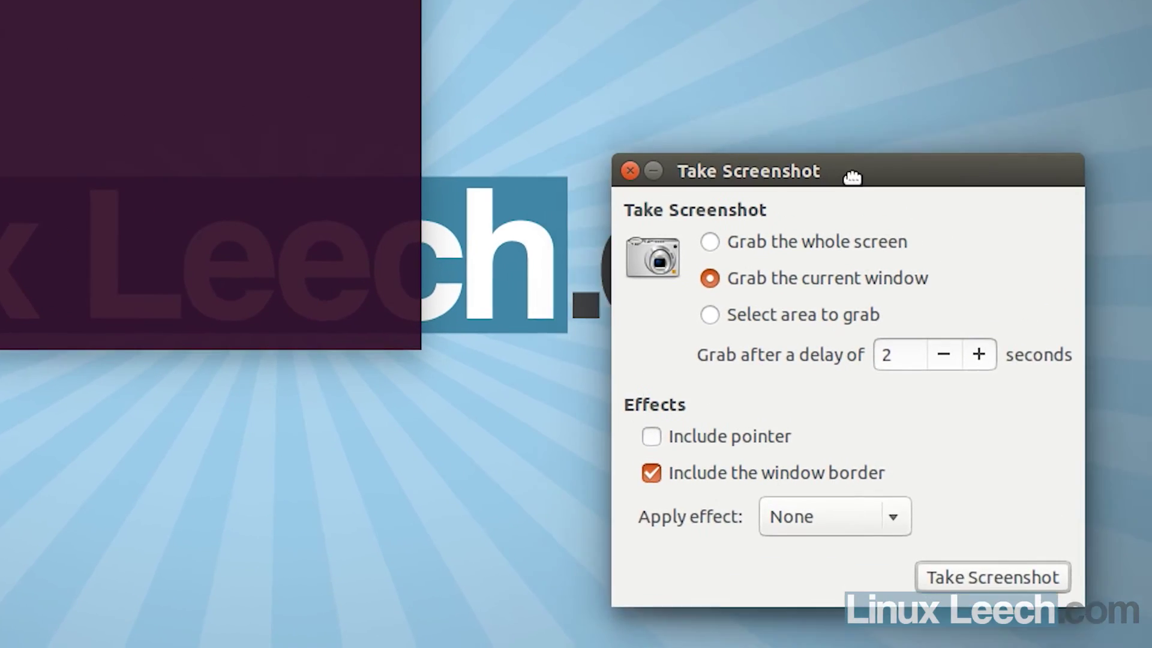
drag(851, 177, 893, 198)
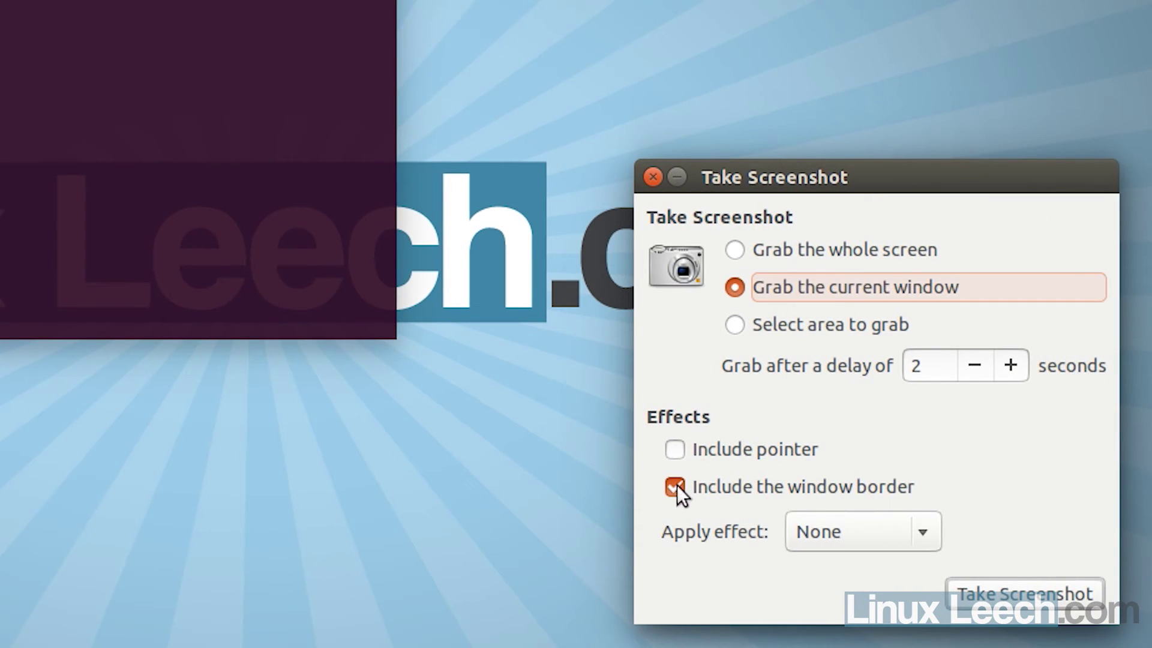
Capture the terminal window with the pointer included and the window border excluded, and copy the capture to the clipboard
click(673, 449)
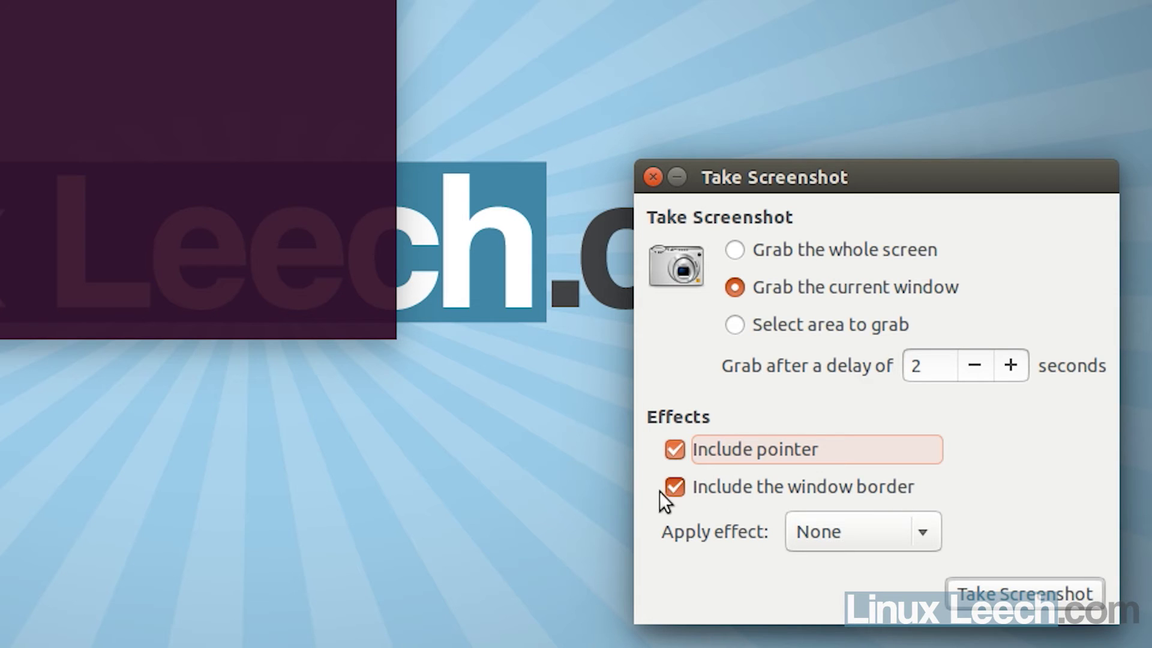
click(678, 485)
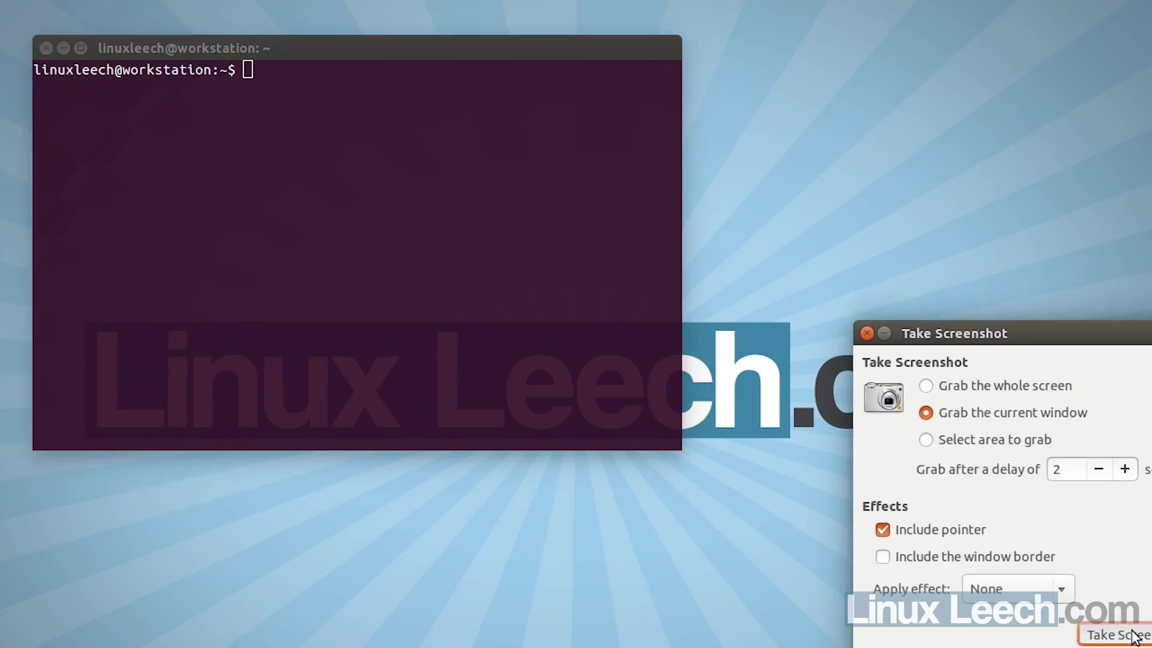
click(1132, 635)
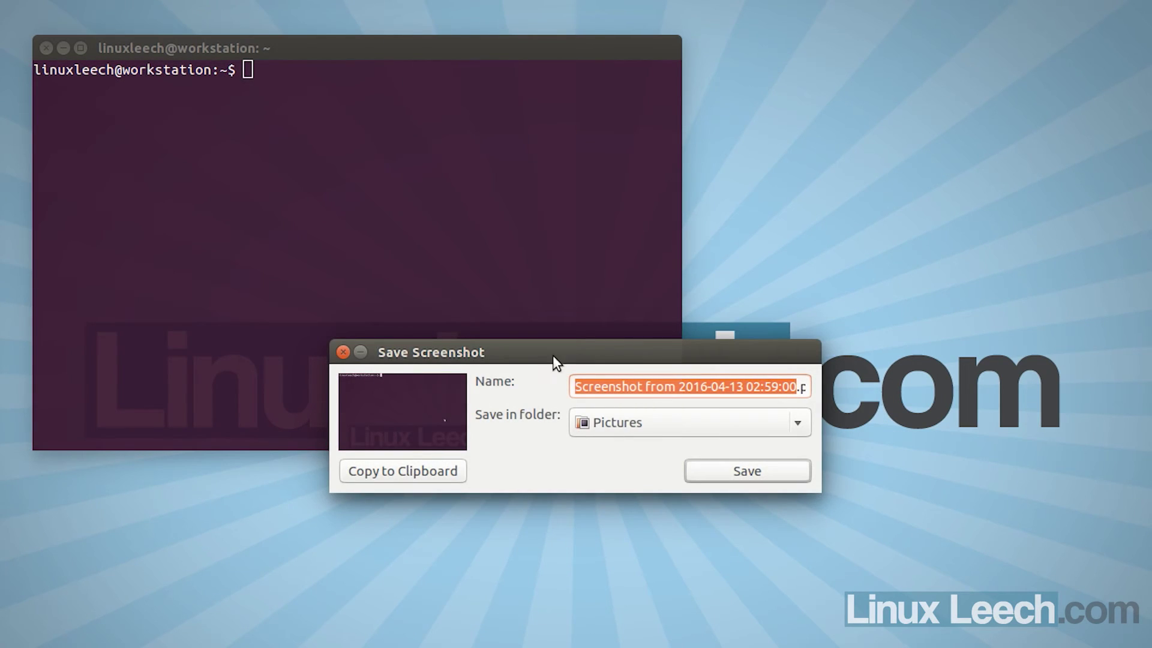
drag(575, 353, 997, 386)
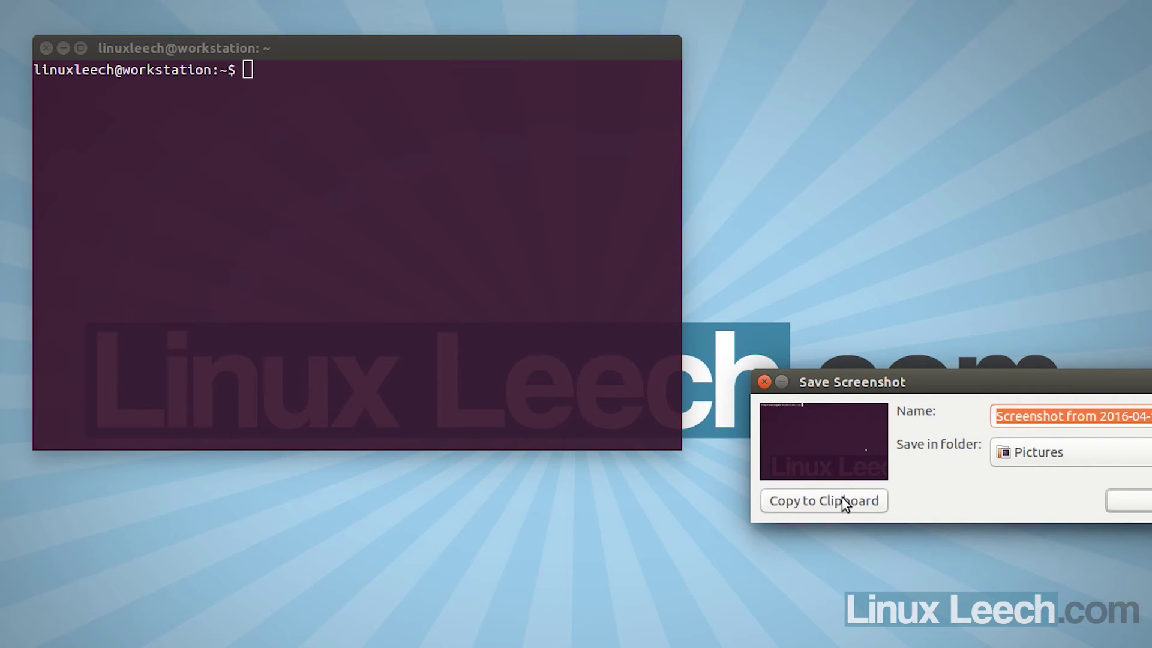
click(822, 500)
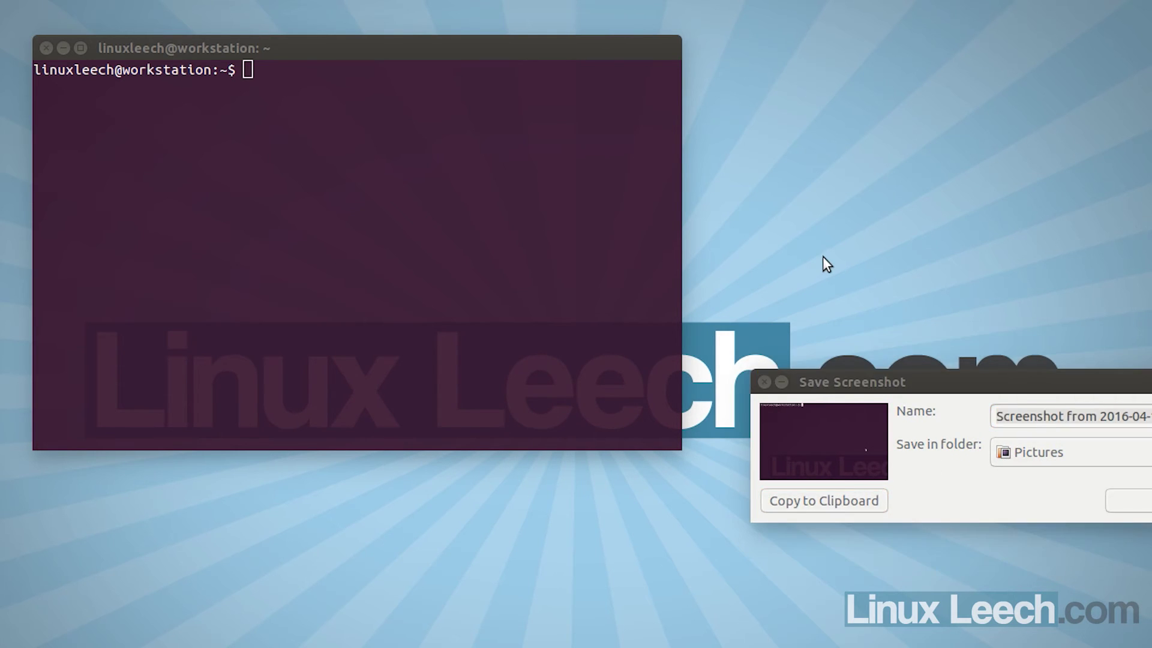
Switch to GIMP, paste the copied capture as a new image, and place its window beside the terminal for comparison
key(alt+Tab)
key(alt+Tab)
key(alt+Tab)
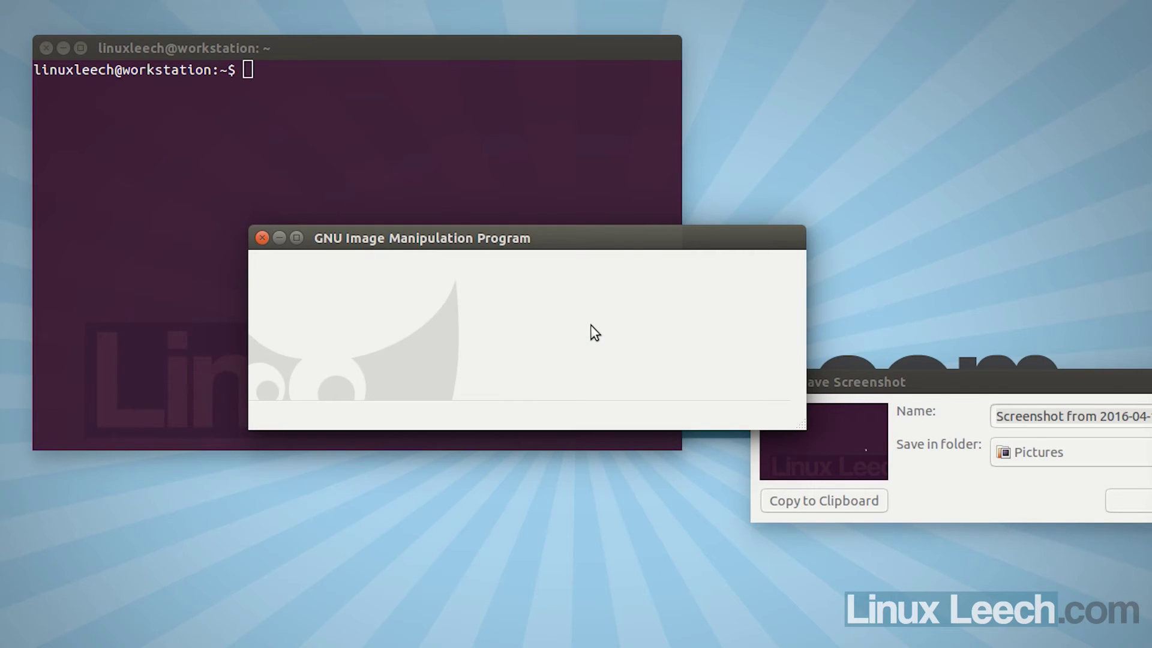
key(ctrl+shift+v)
drag(544, 234, 771, 44)
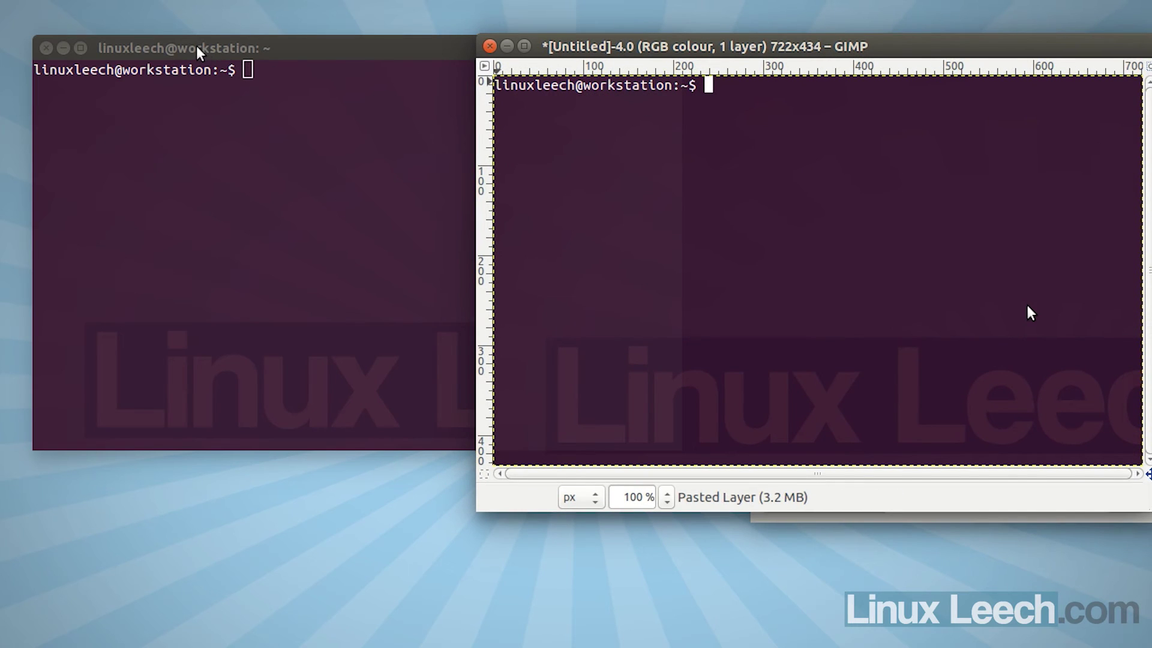
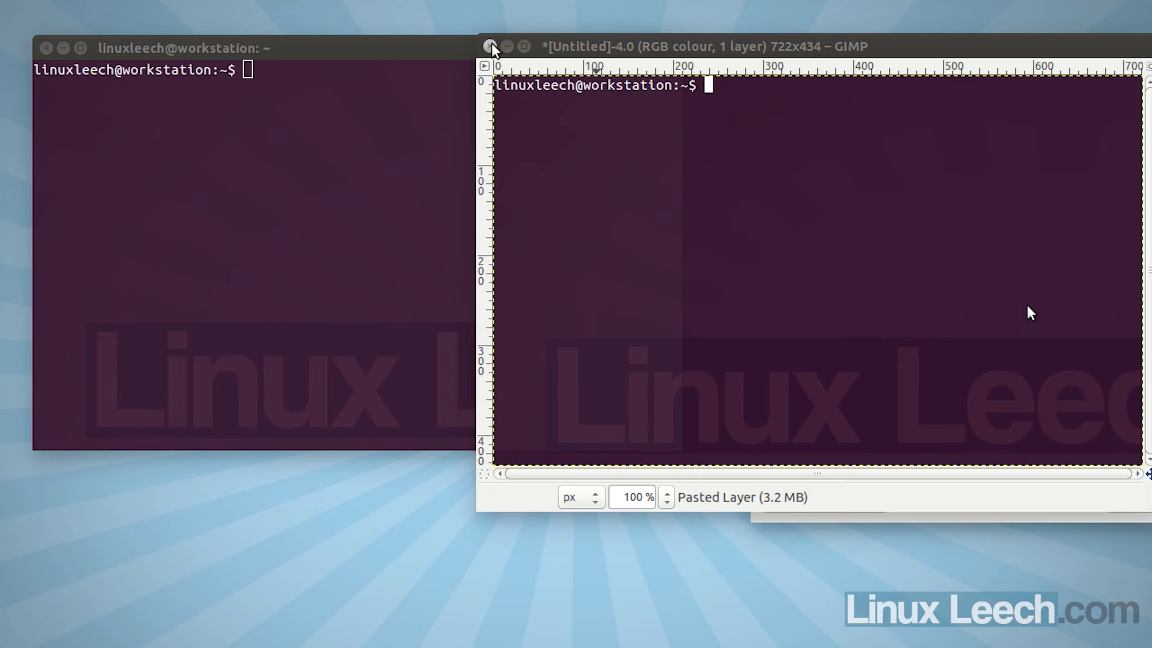
Close the pasted GIMP image without saving and dismiss the Save Screenshot dialog
click(708, 388)
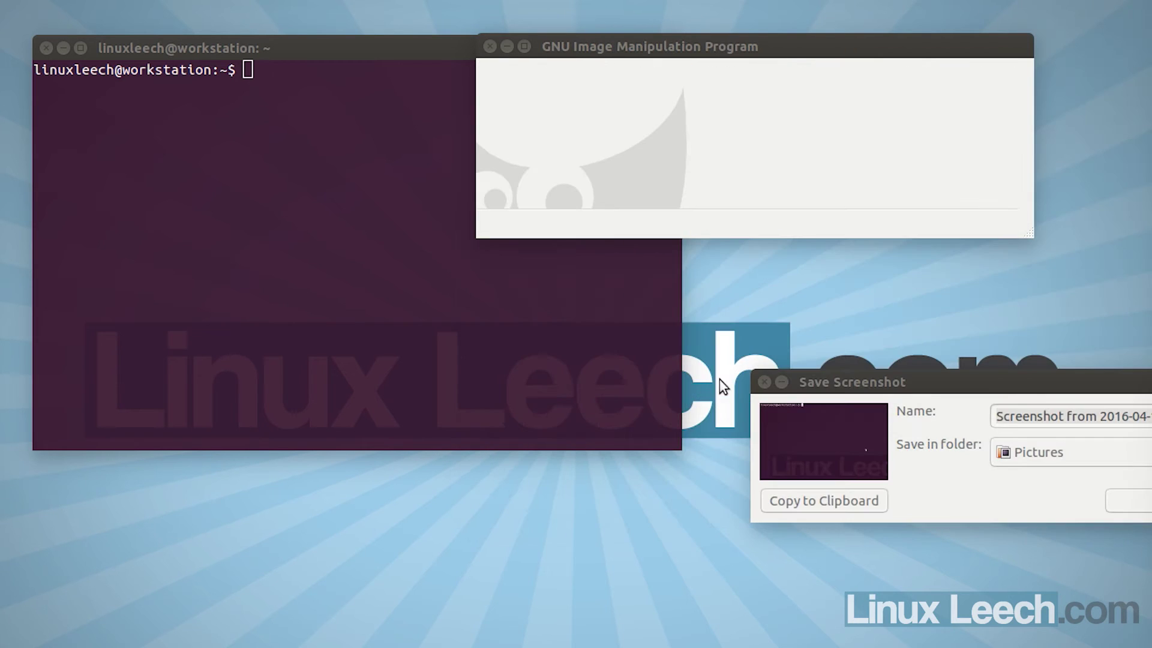
drag(926, 378, 656, 334)
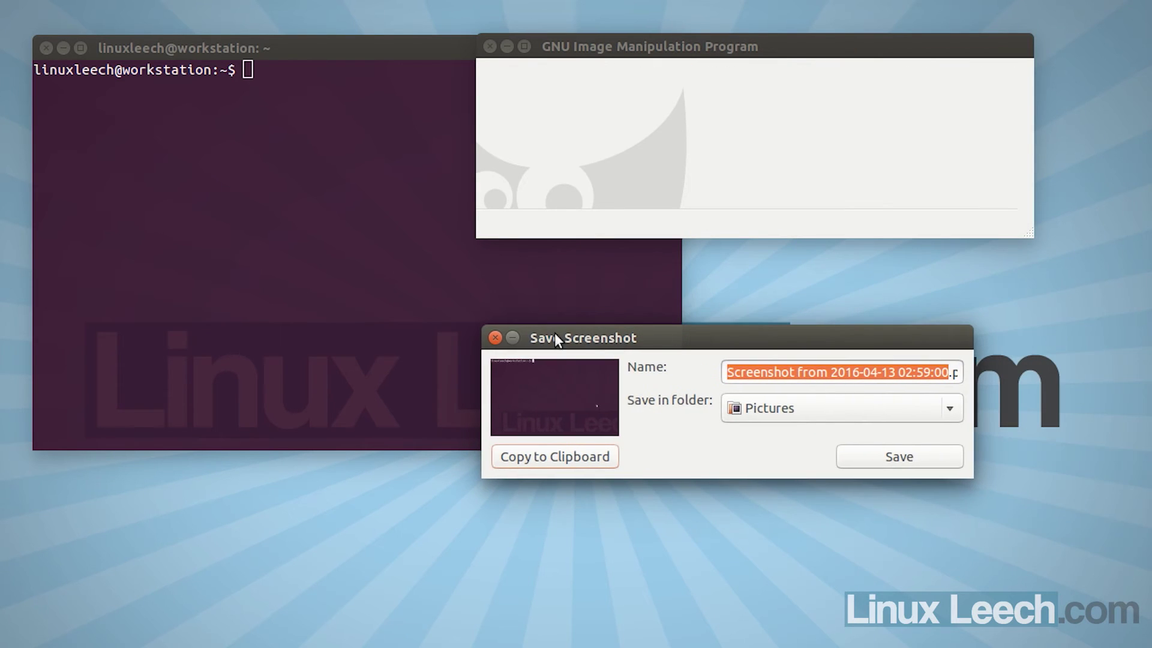
click(494, 337)
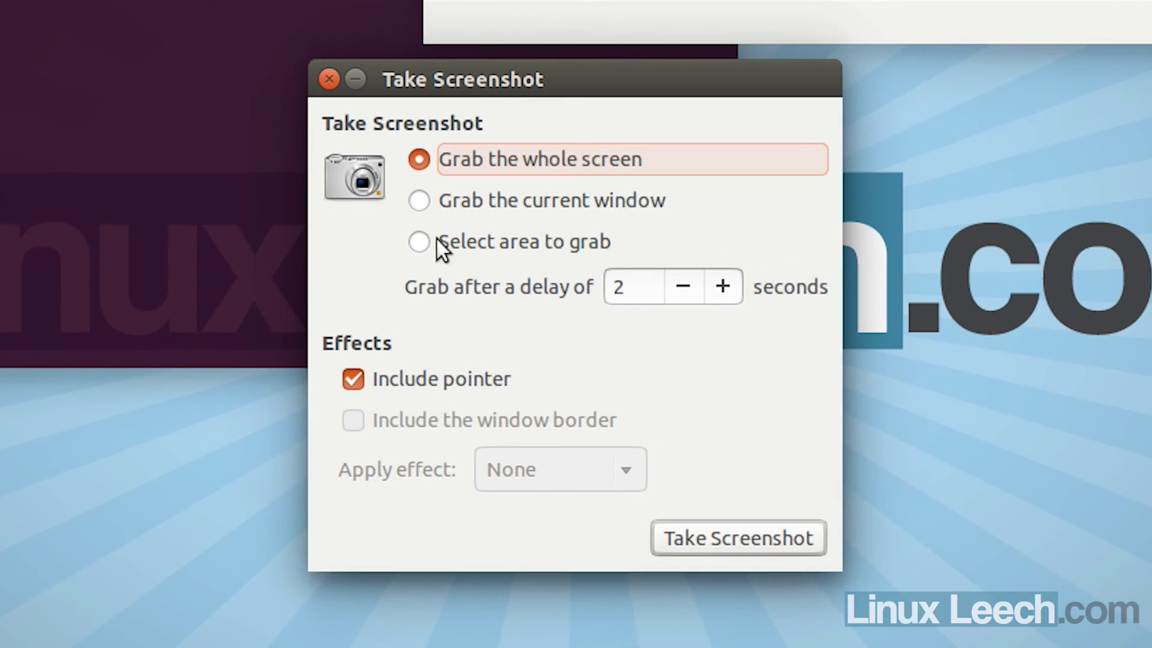
Capture the current window with its border and a Drop shadow effect but without the pointer, and copy it to the clipboard
click(455, 199)
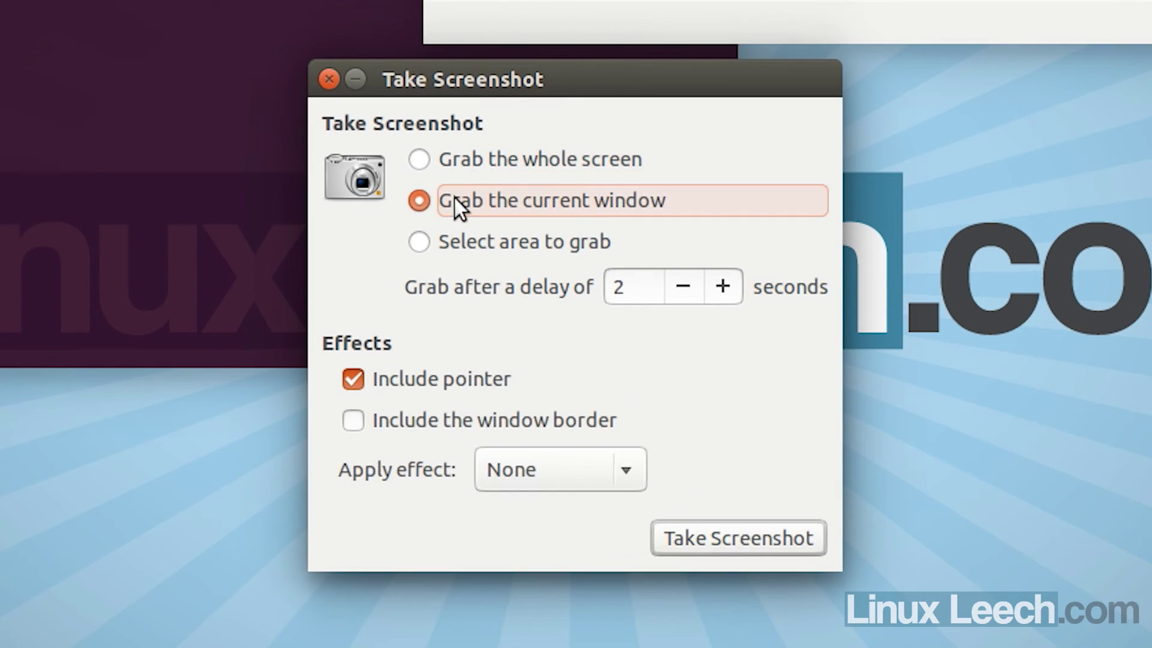
click(354, 420)
click(354, 377)
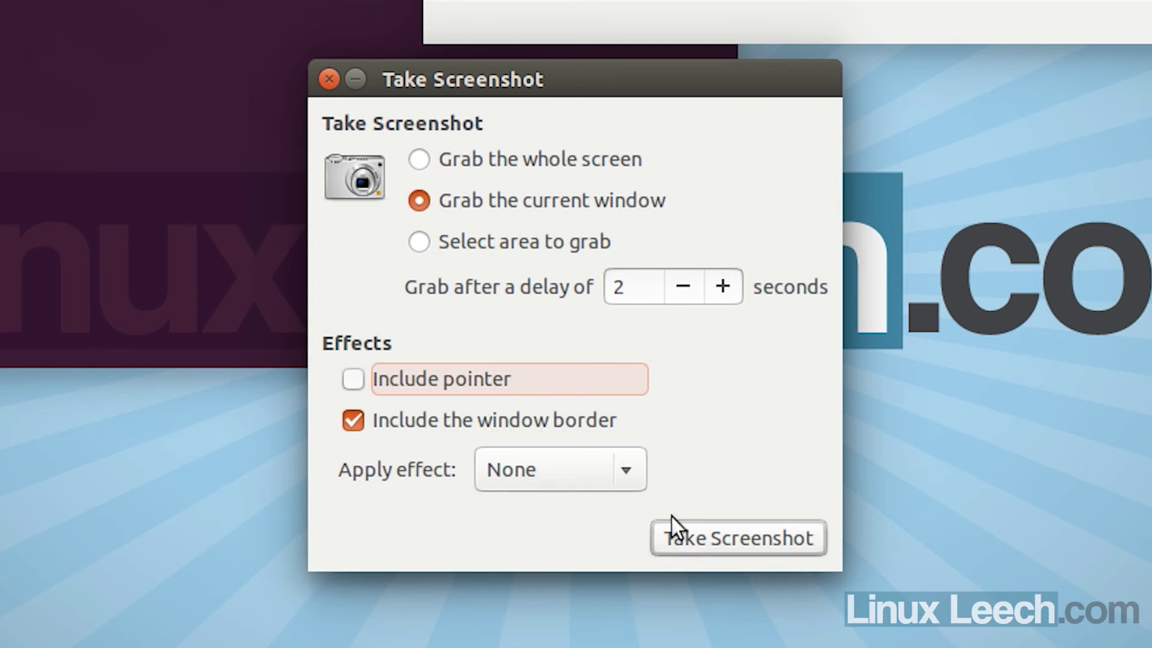
click(628, 466)
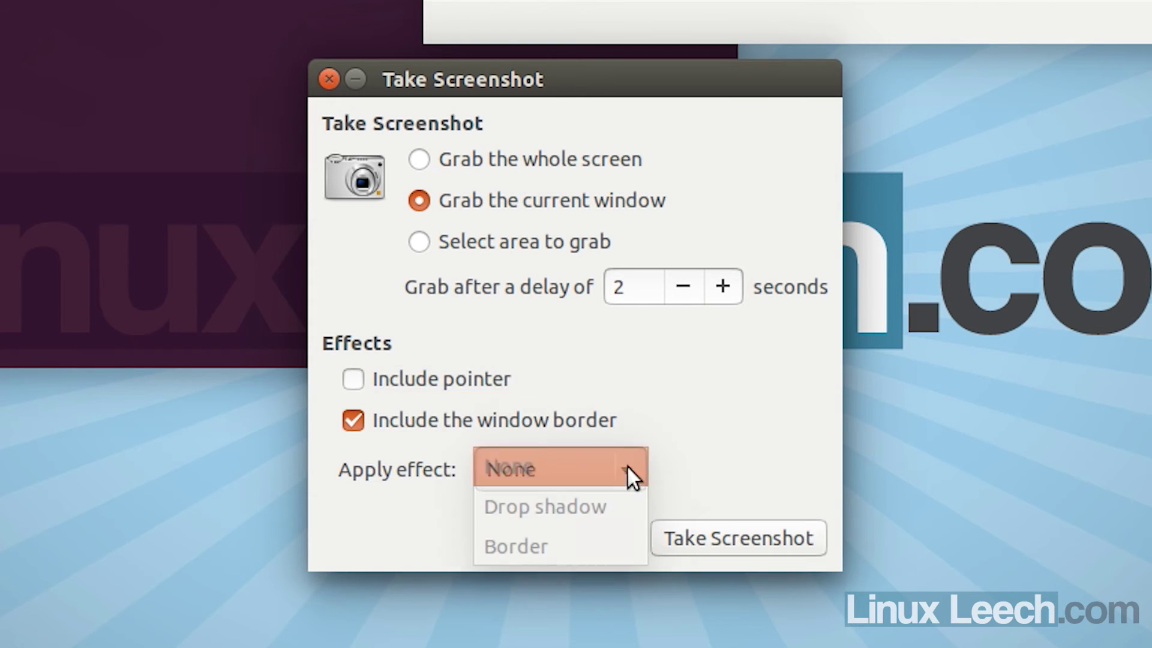
click(610, 508)
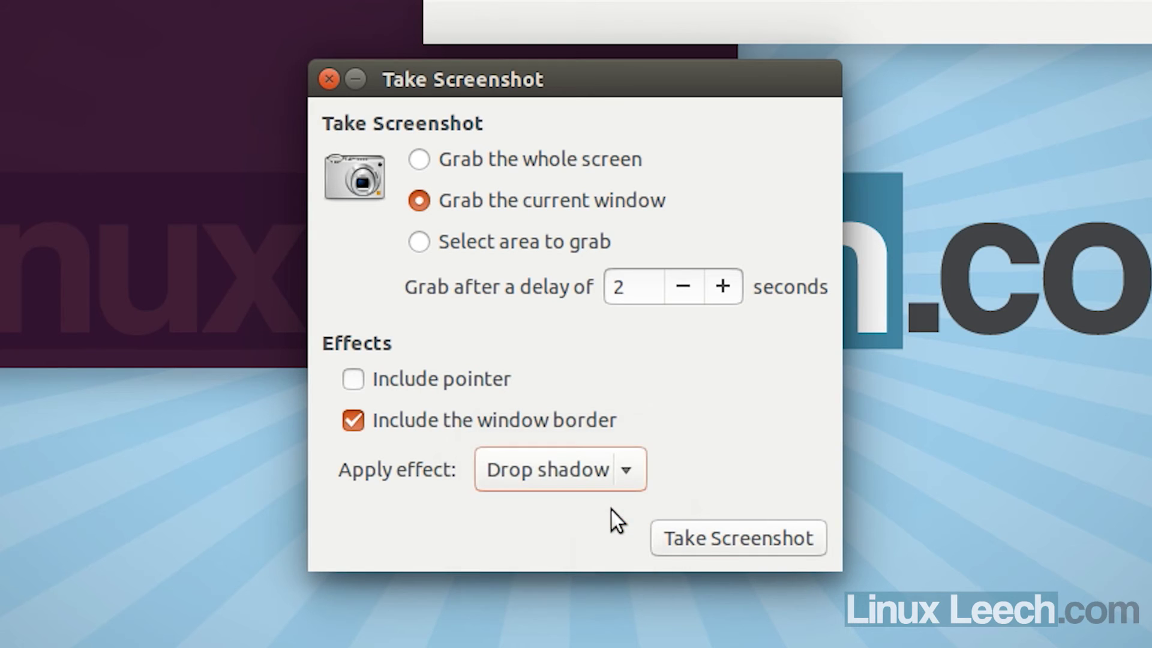
click(726, 528)
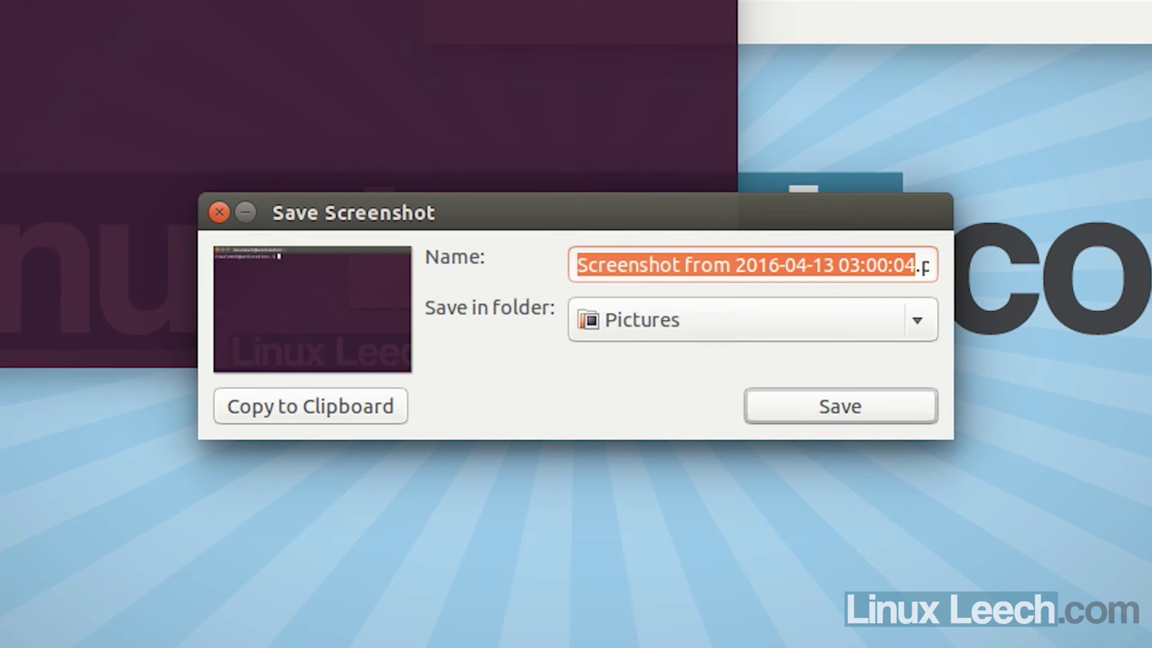
click(363, 407)
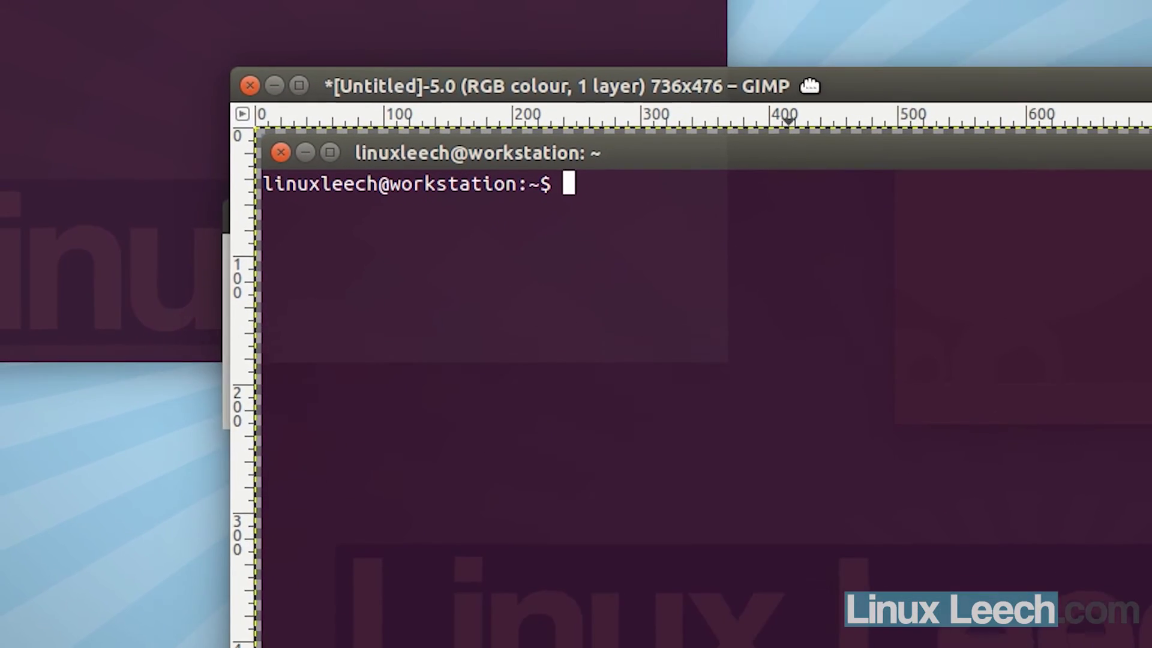
In GIMP, add a new white-filled layer of 736 × 476 px beneath the pasted terminal capture
key(o)
key(3)
ctrl+click(300, 270)
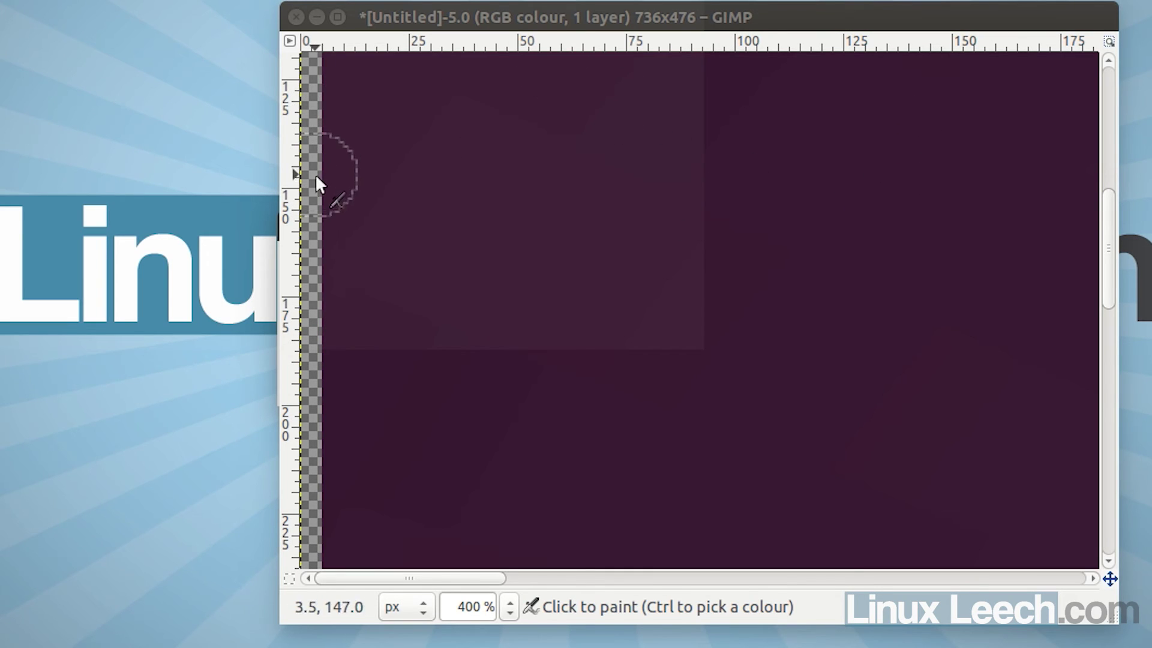
key(ctrl+shift+n)
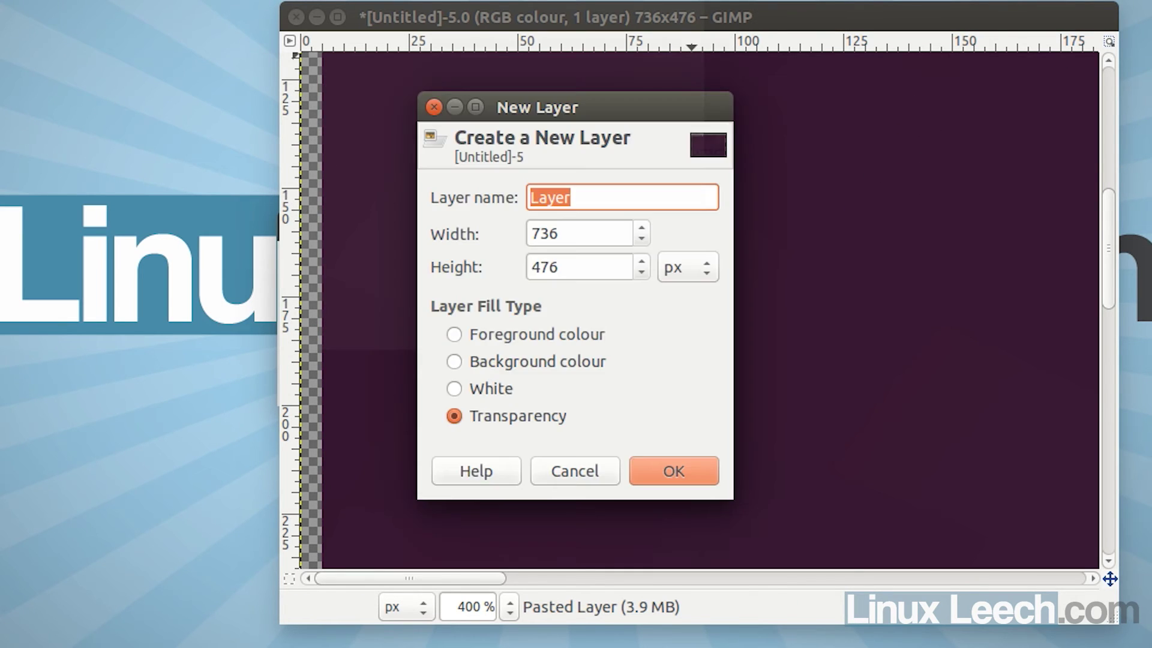
click(462, 390)
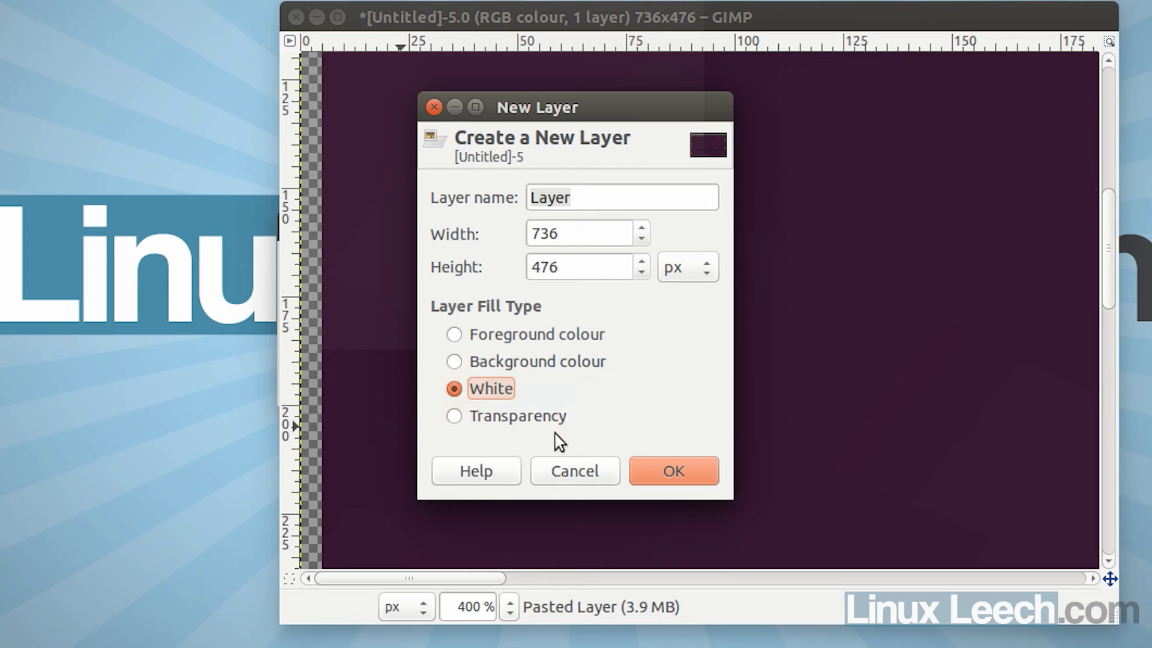
click(672, 470)
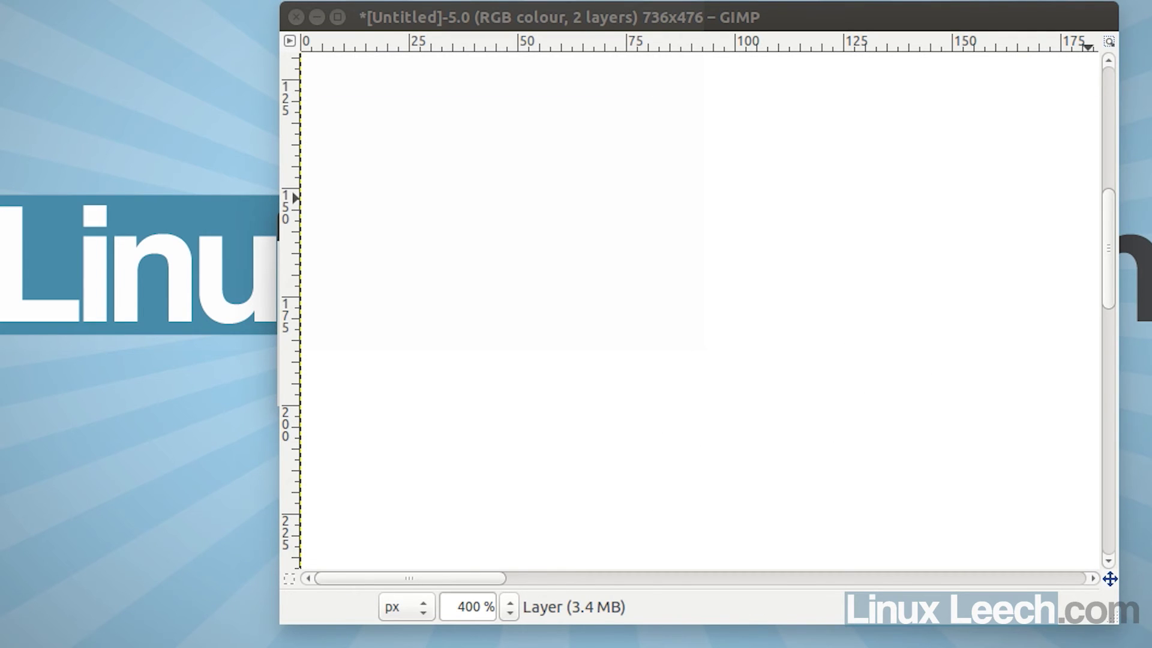
key(ctrl+comma)
Examine the drop shadow along the capture's right and bottom edges against the white layer, then view the image at 100%
drag(426, 579, 458, 588)
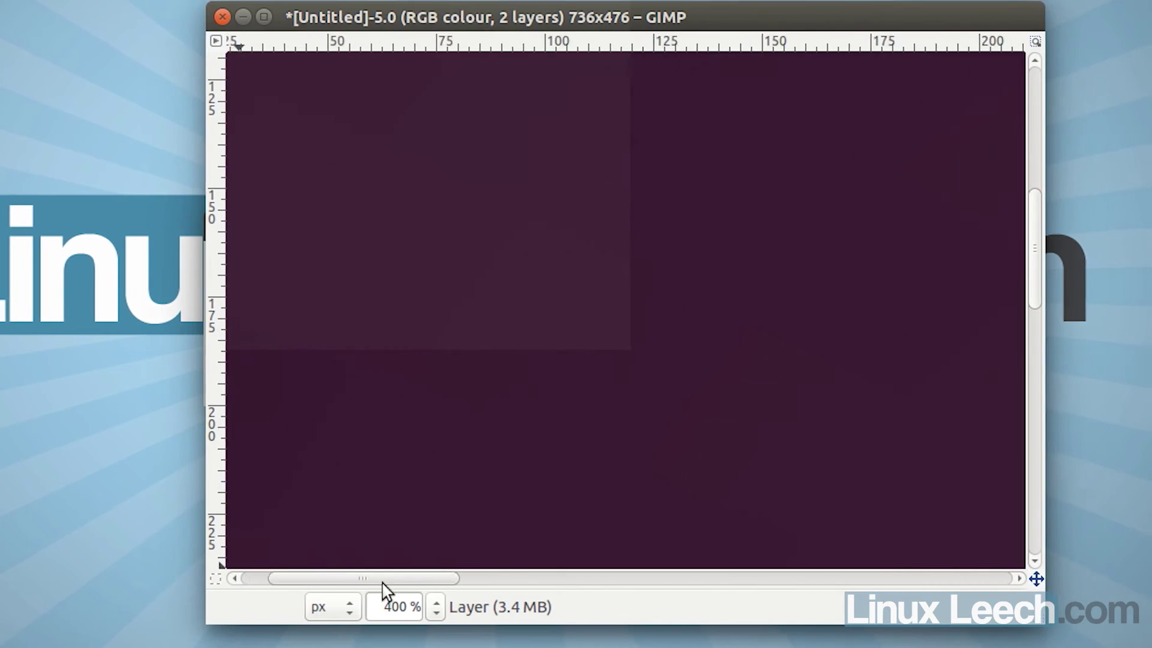
drag(384, 588, 1041, 581)
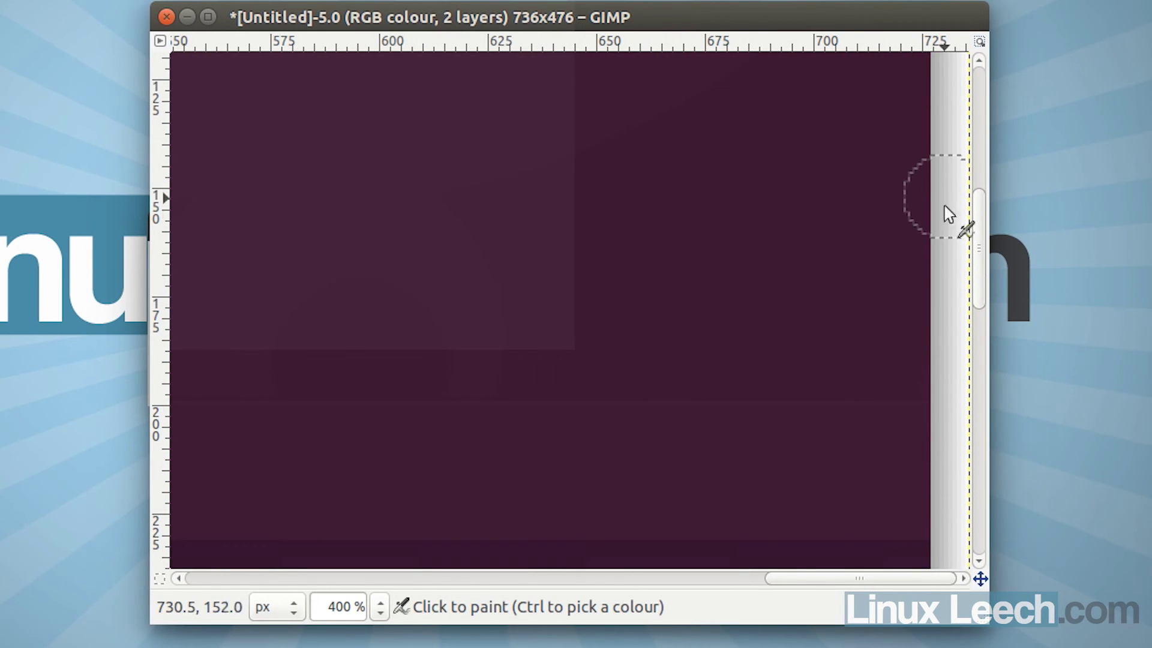
click(967, 256)
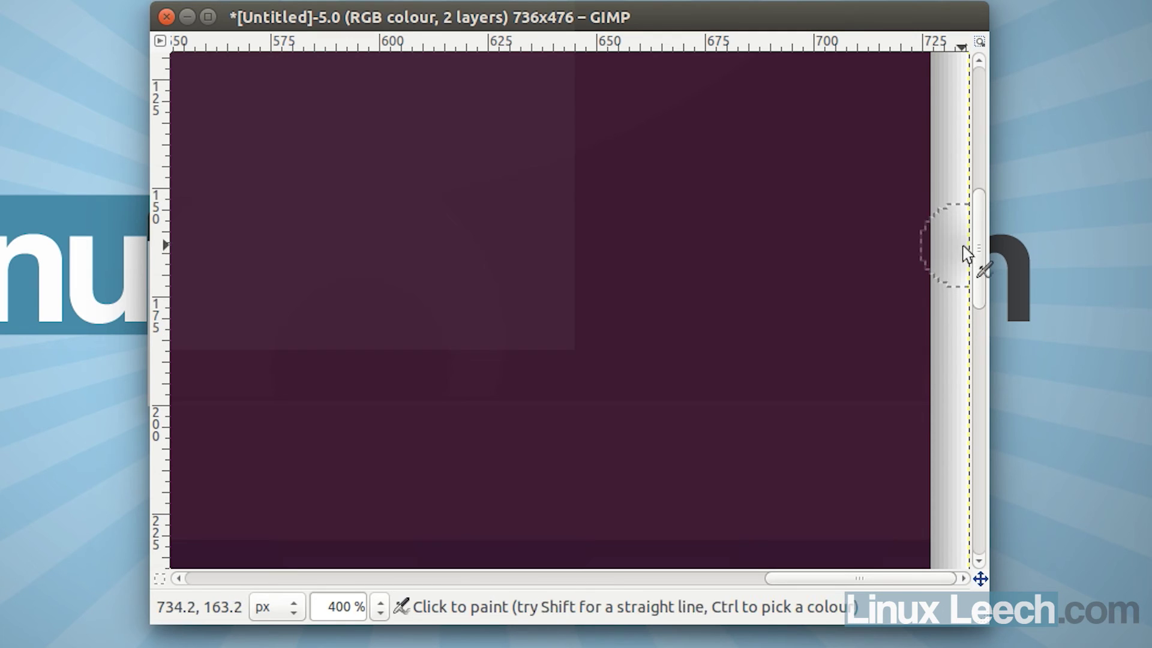
drag(981, 252, 980, 511)
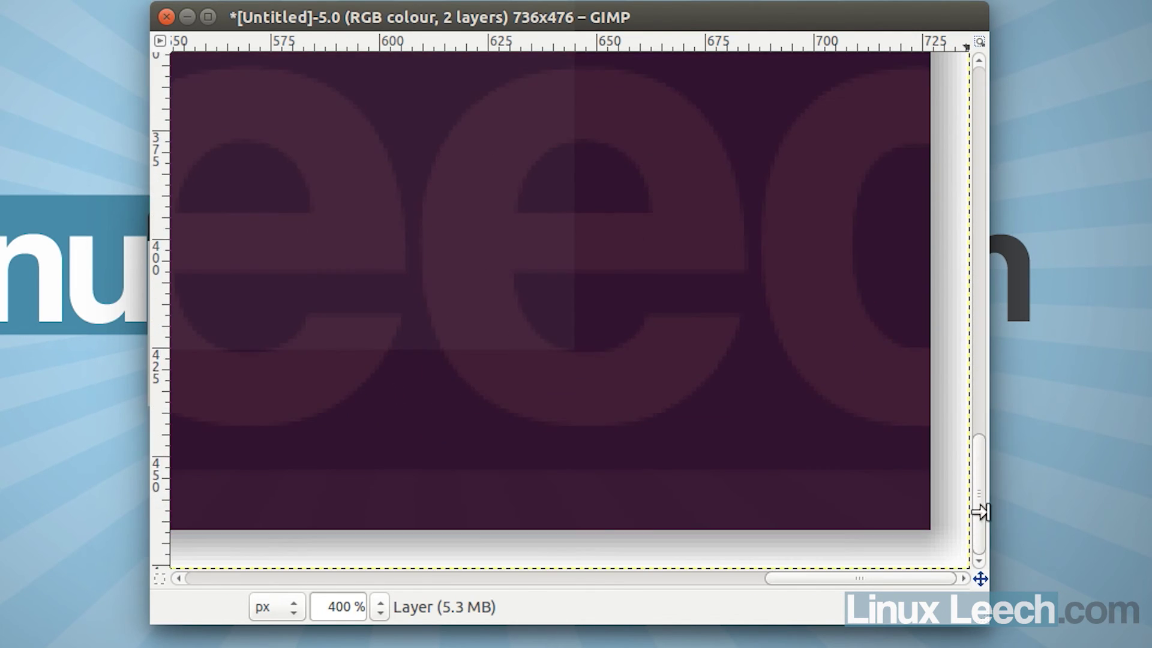
scroll(622, 264, down, 3)
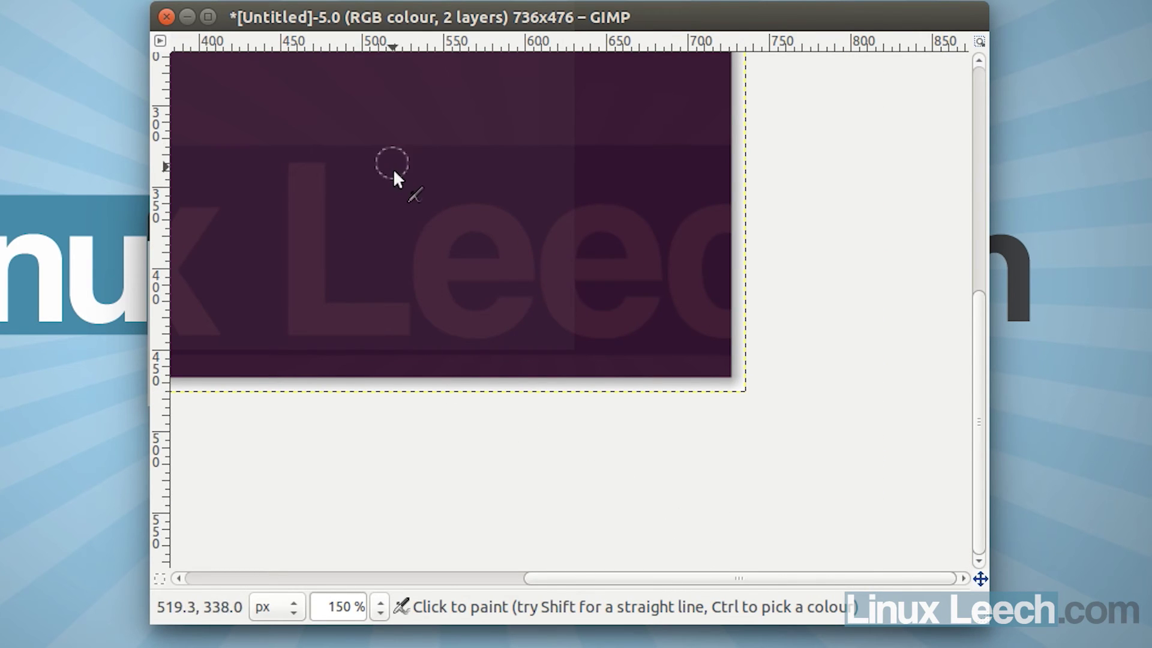
scroll(578, 334, down, 3)
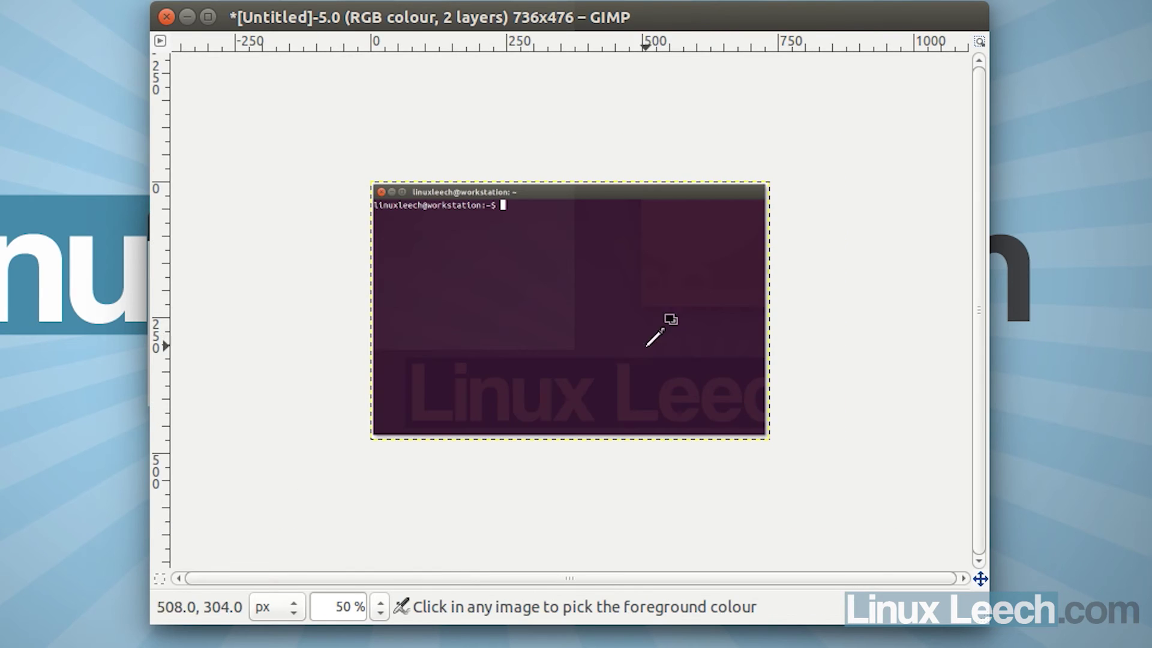
key(1)
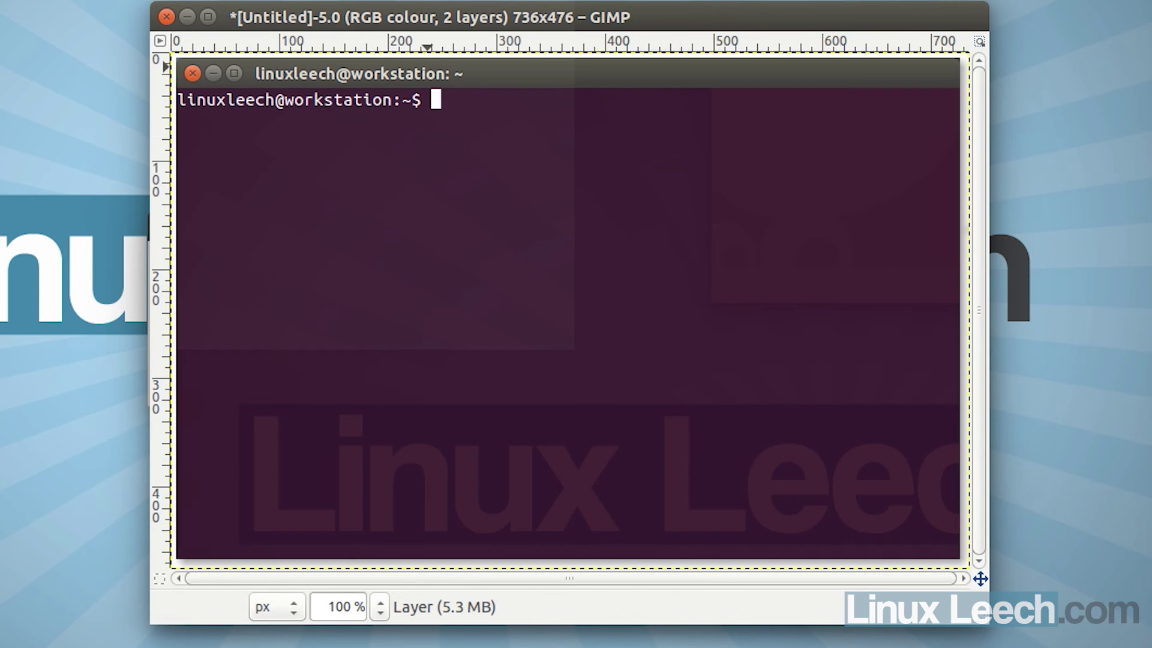
double_click(460, 17)
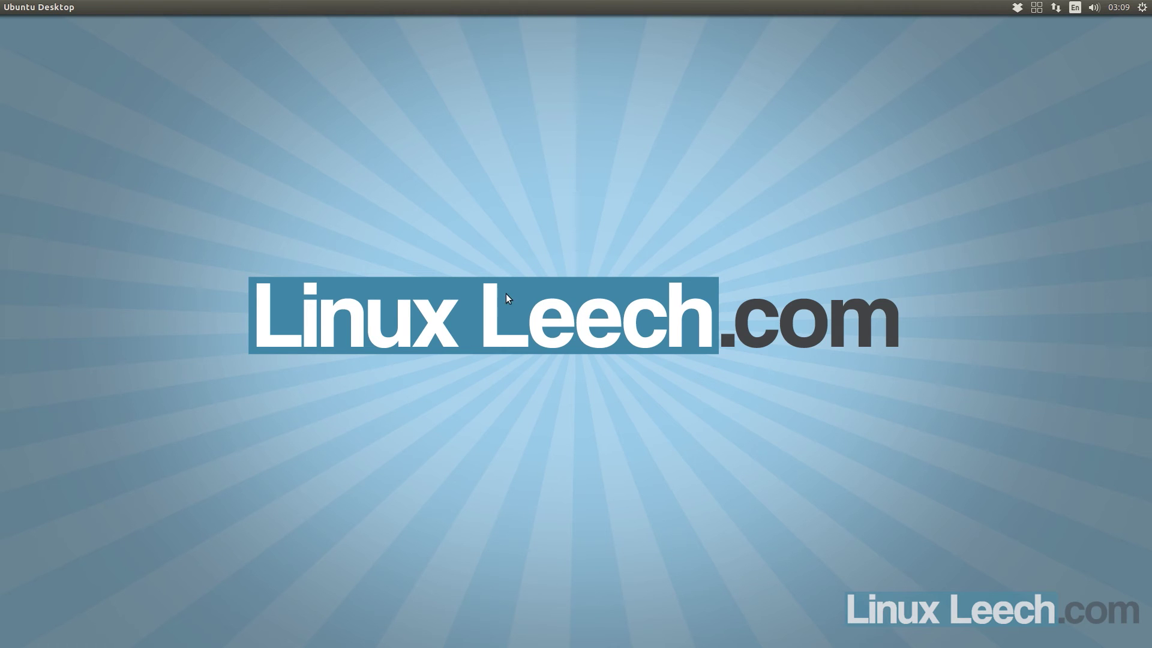
Capture the whole desktop across both monitors and dismiss the Save Screenshot dialog without saving
key(Print)
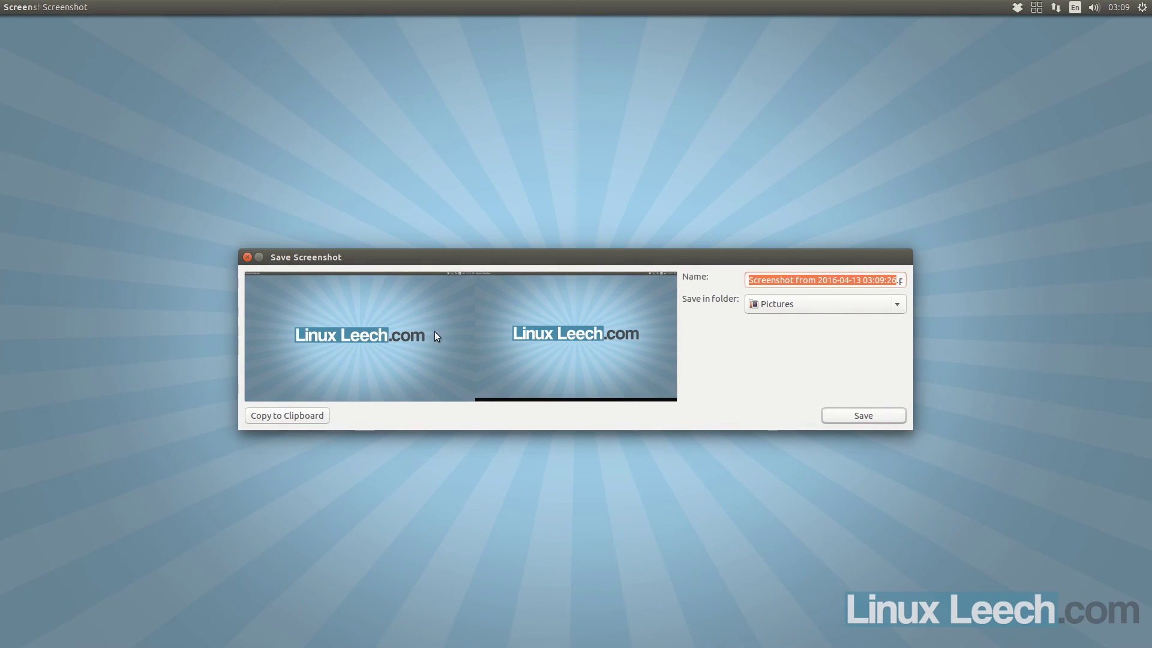
click(247, 256)
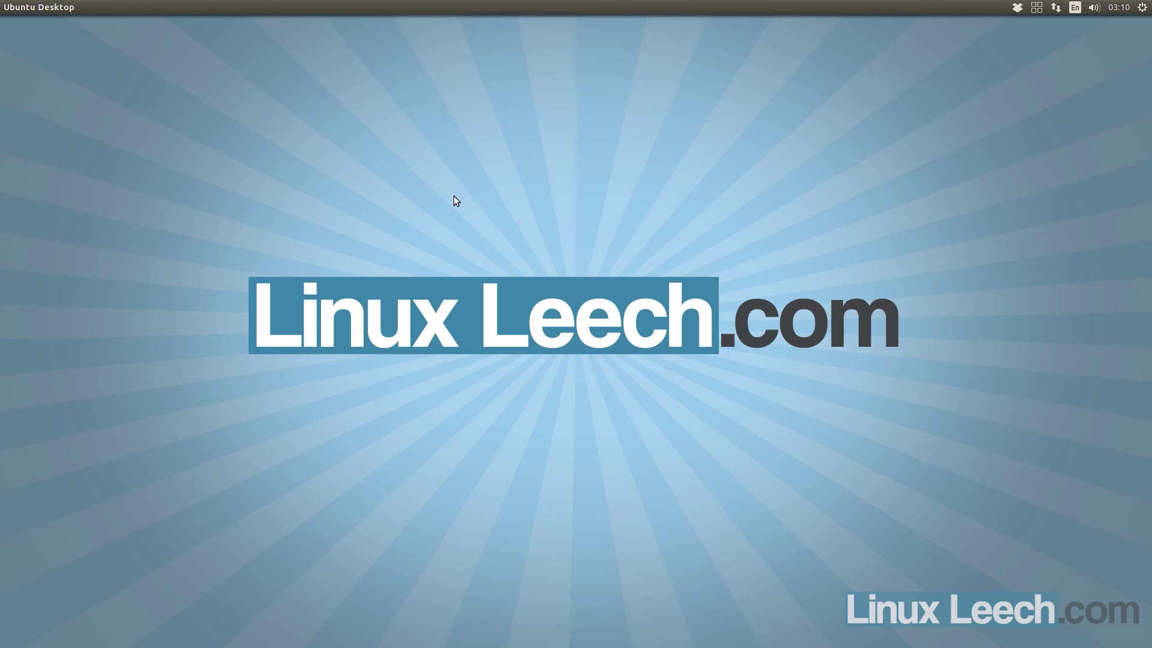
Take an area screenshot by selecting the entire first monitor, from its top-left corner to its bottom-right corner
key(shift+Print)
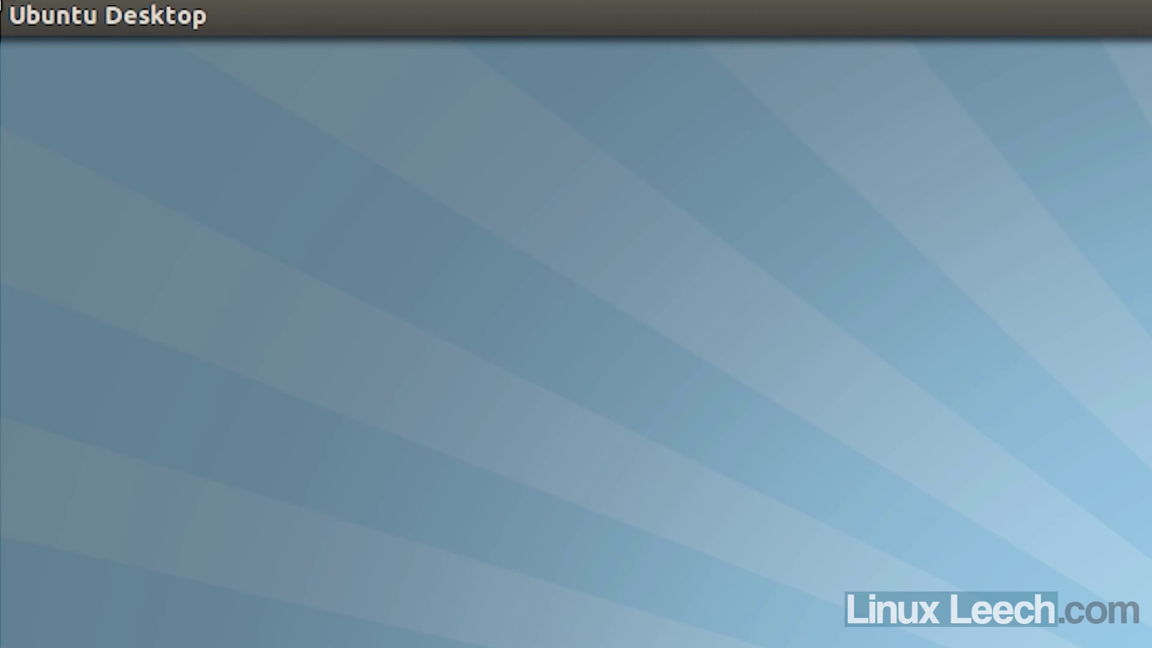
drag(1, 5, 1146, 645)
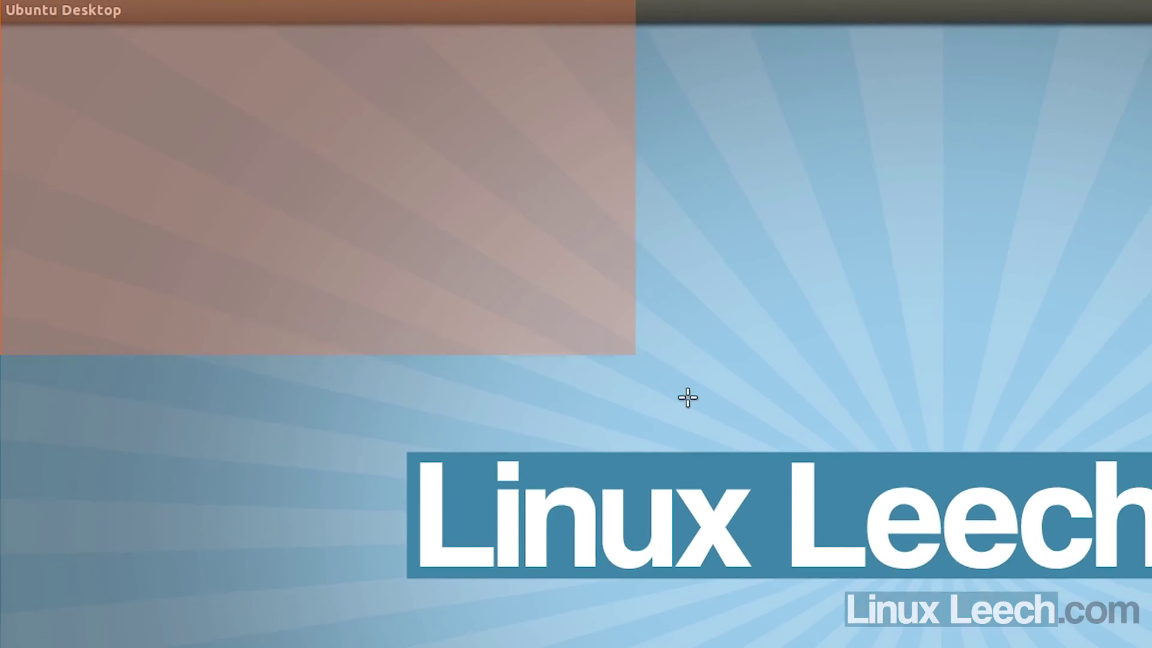
drag(688, 397, 1145, 645)
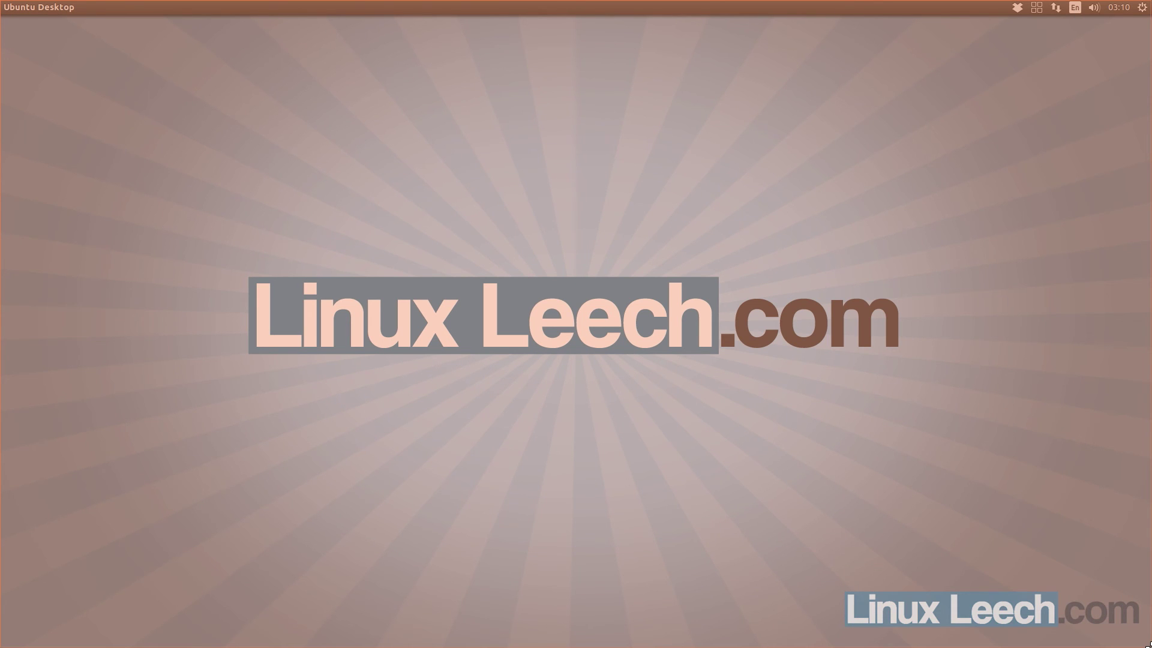
drag(1146, 644, 1147, 645)
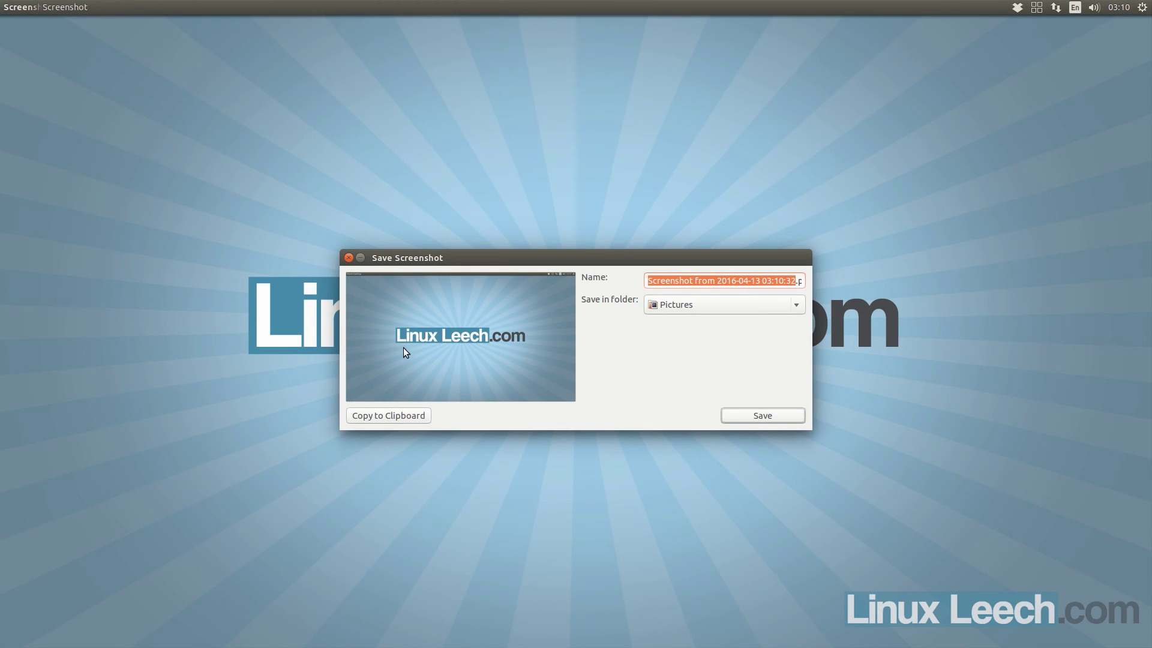
Copy the first-monitor capture to the clipboard and paste it into GIMP as a new image
click(401, 415)
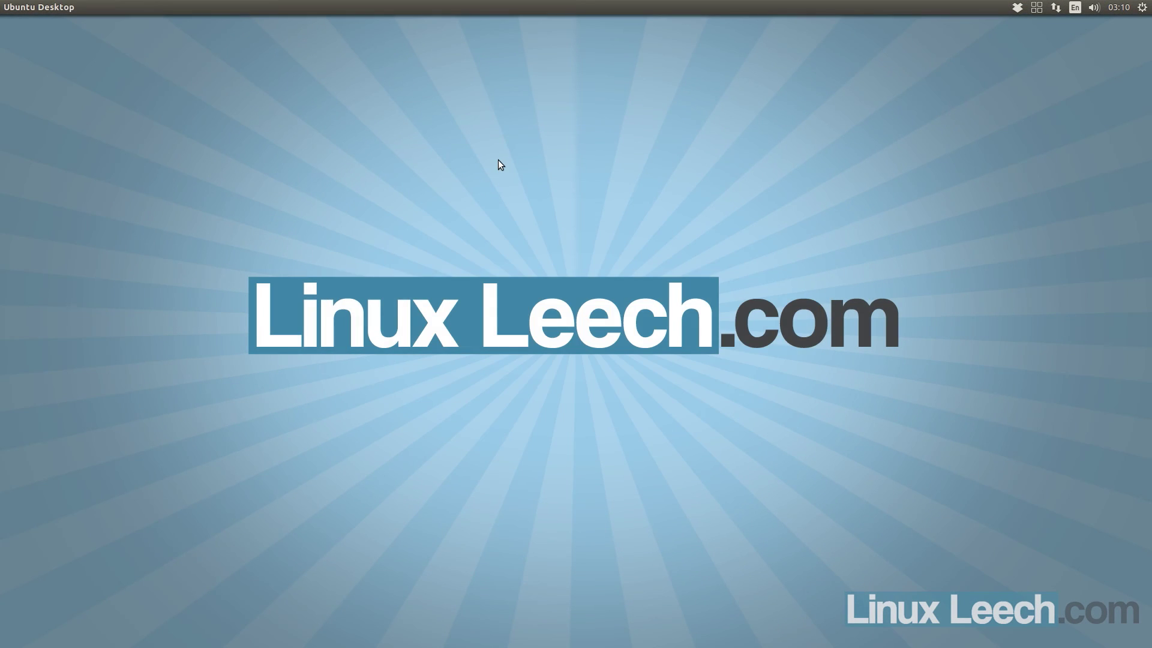
key(alt+Tab)
key(alt+Tab)
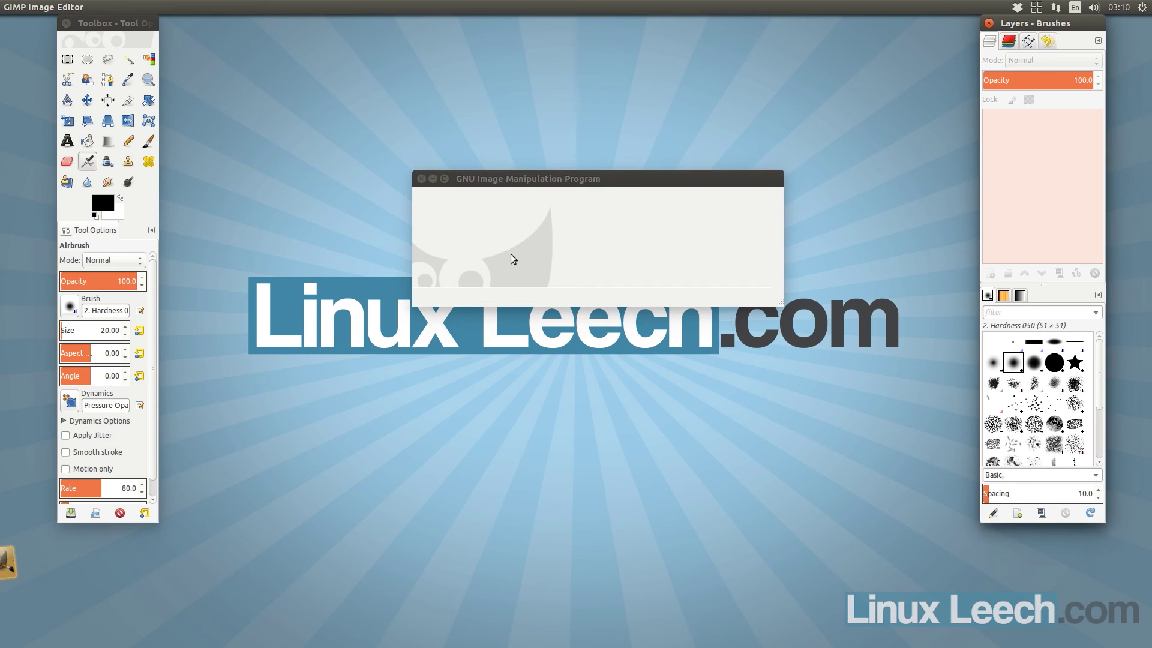
key(ctrl+shift+v)
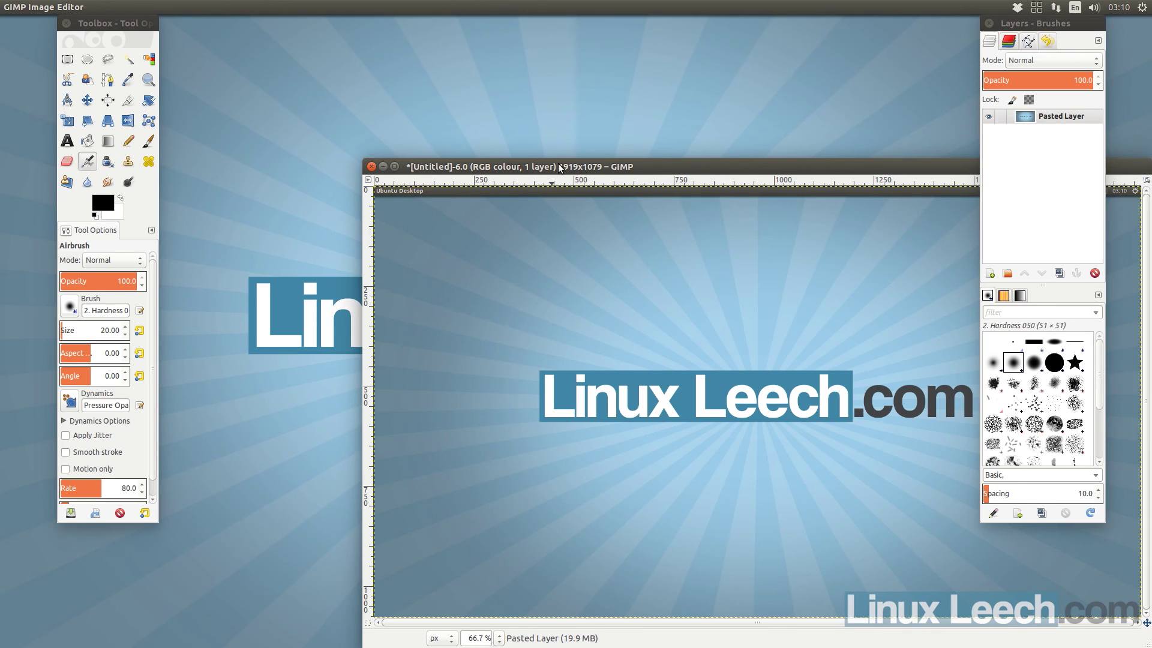
Zoom the pasted capture to 150% and examine its corners and outer edges to check how completely the monitor was captured
drag(561, 161, 580, 111)
scroll(414, 157, up, 2)
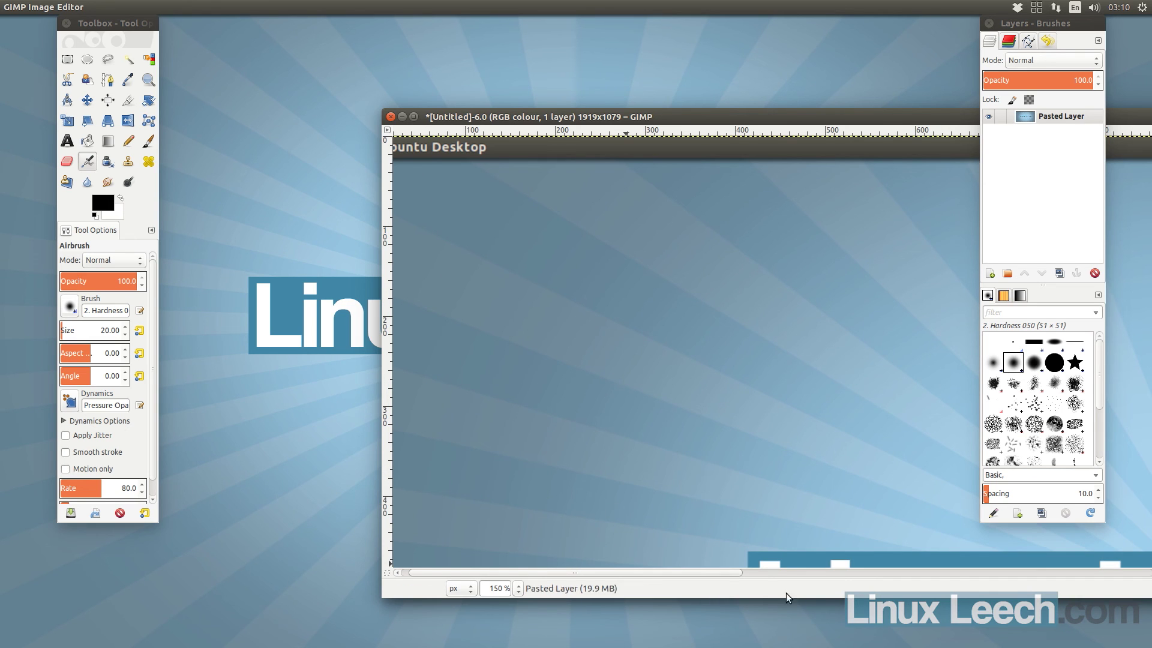
scroll(706, 571, left, 1)
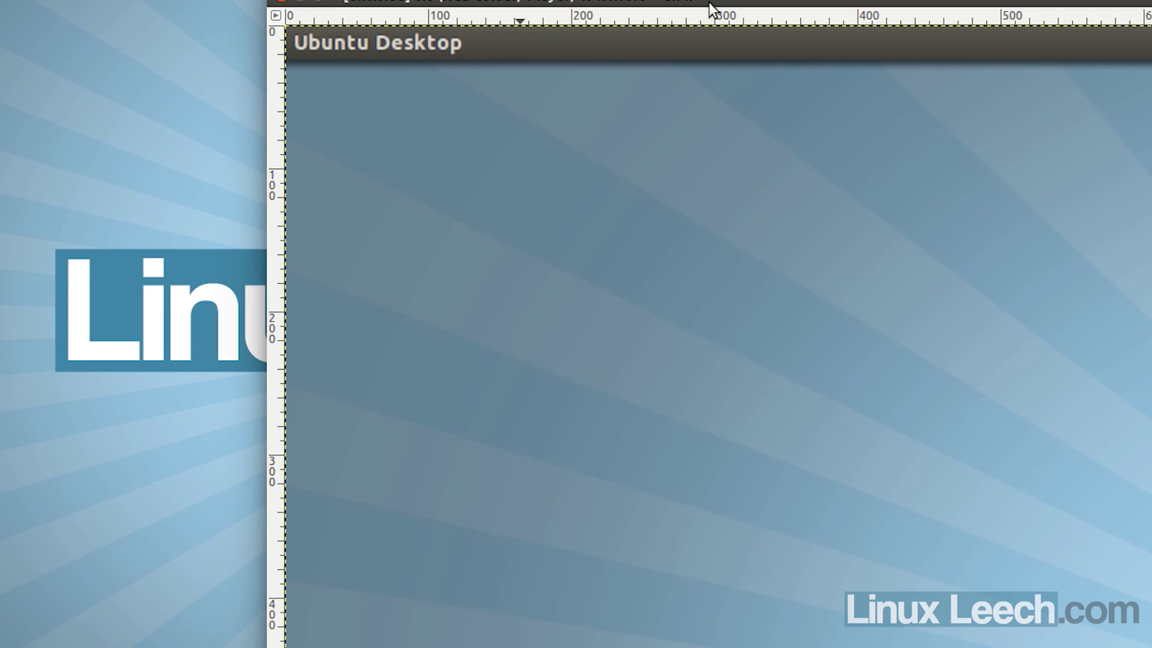
drag(817, 1, 470, 0)
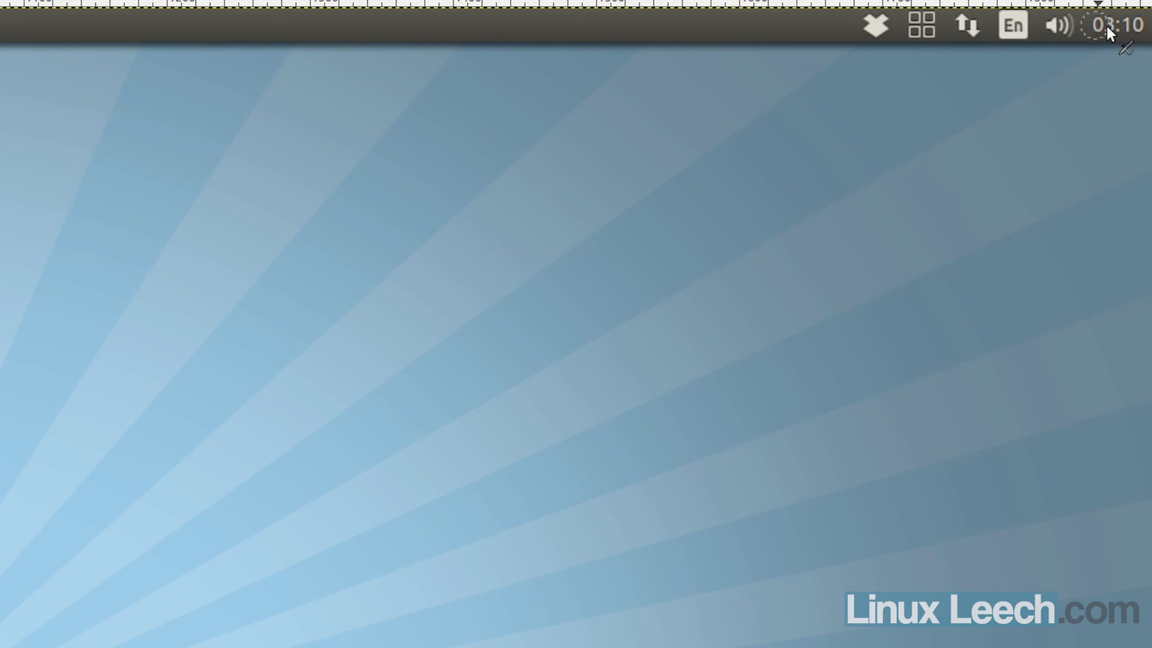
scroll(576, 324, down, 10)
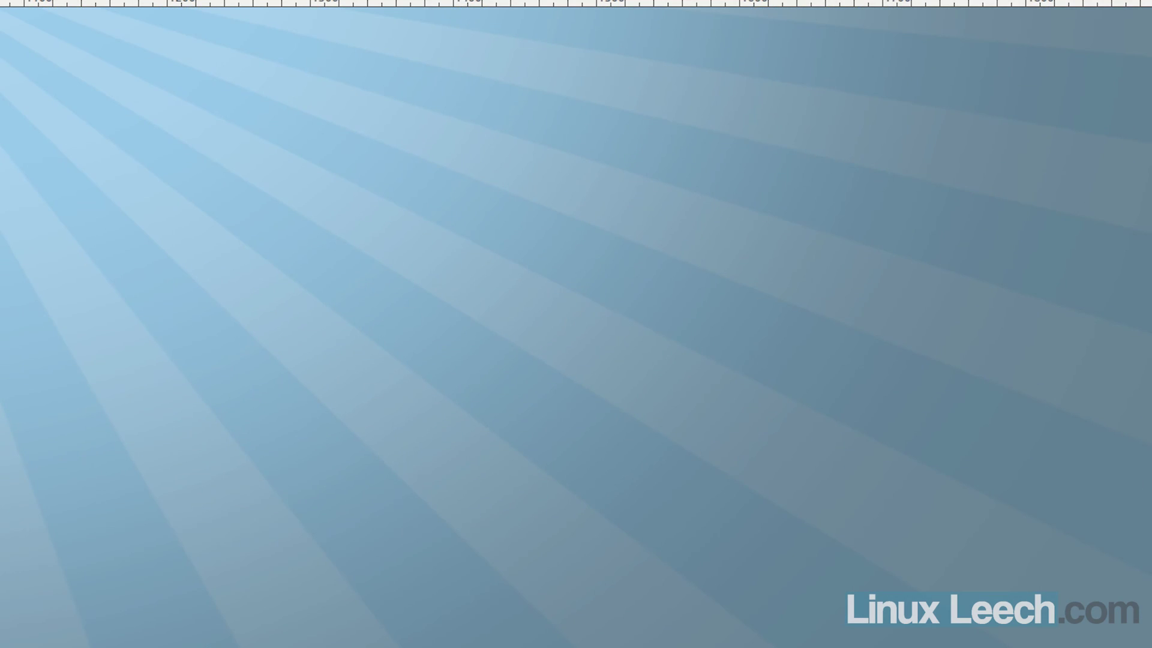
scroll(576, 324, left, 10)
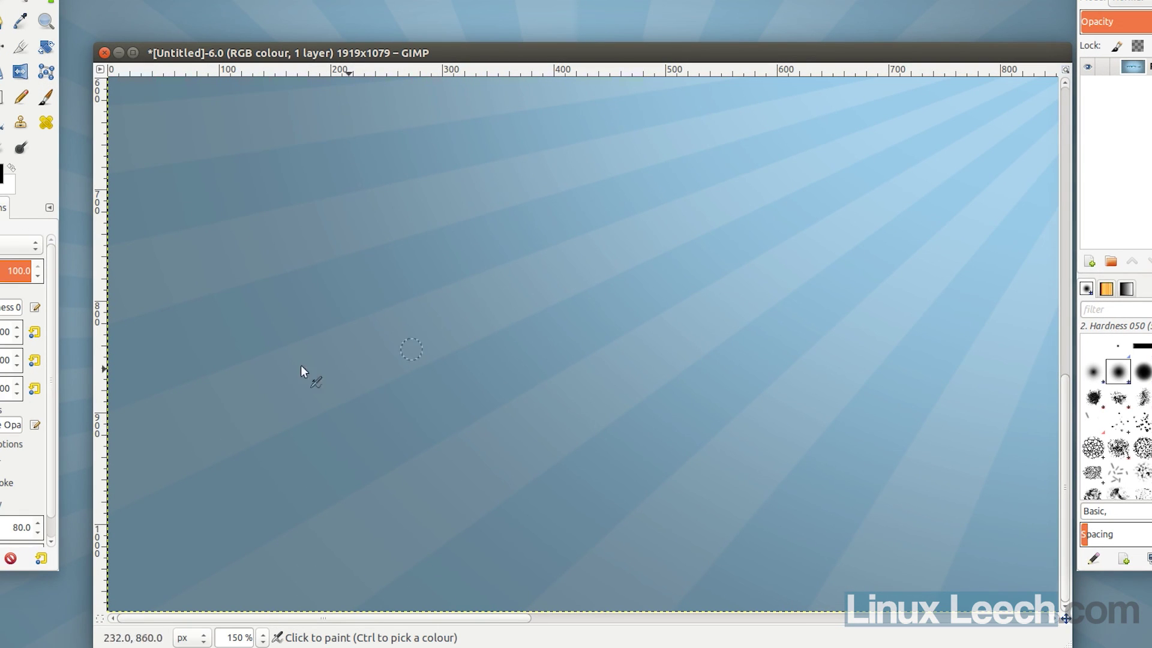
scroll(1049, 407, up, 10)
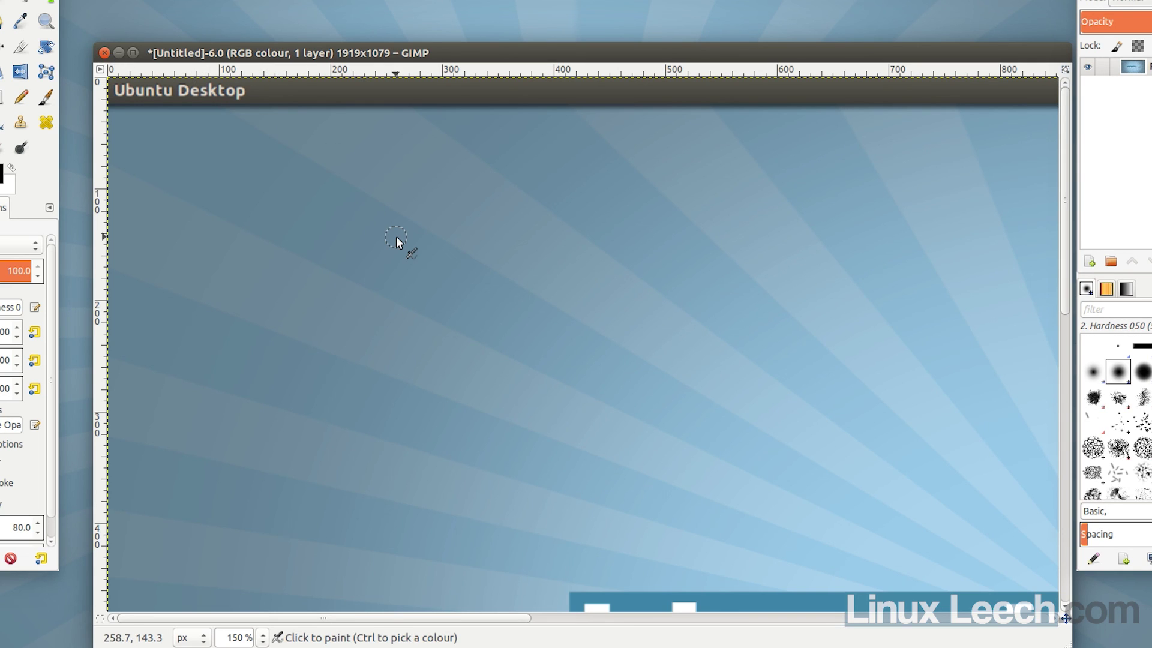
Capture the full desktop with the GIMP windows open, and close the Save Screenshot dialog without saving
key(Print)
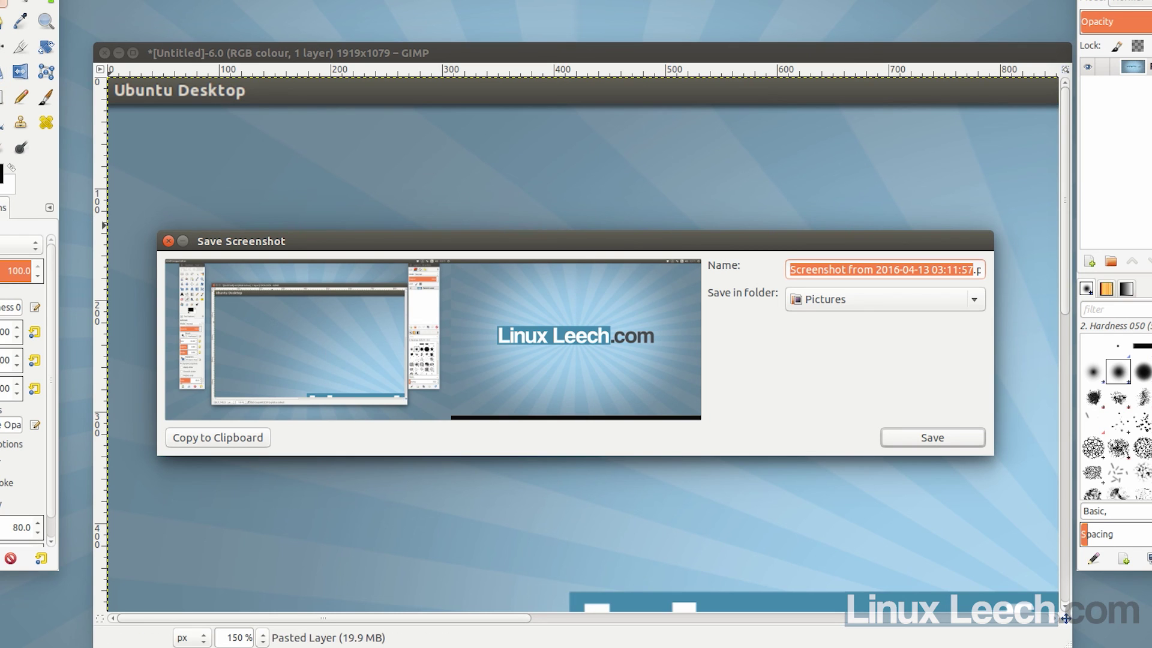
click(169, 240)
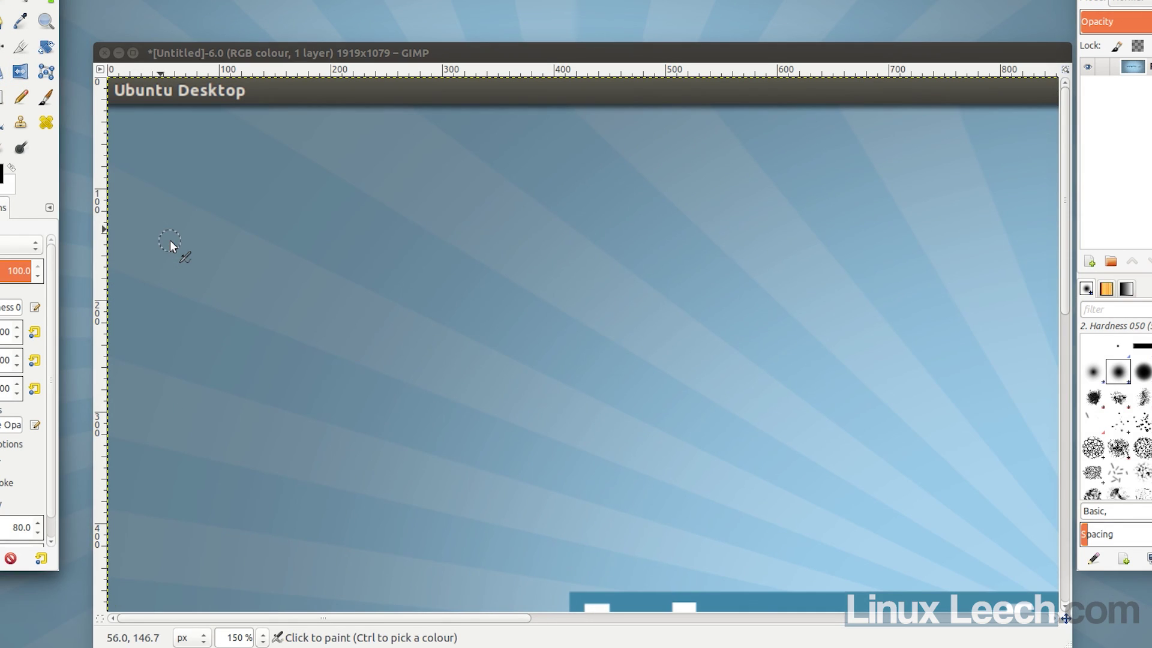